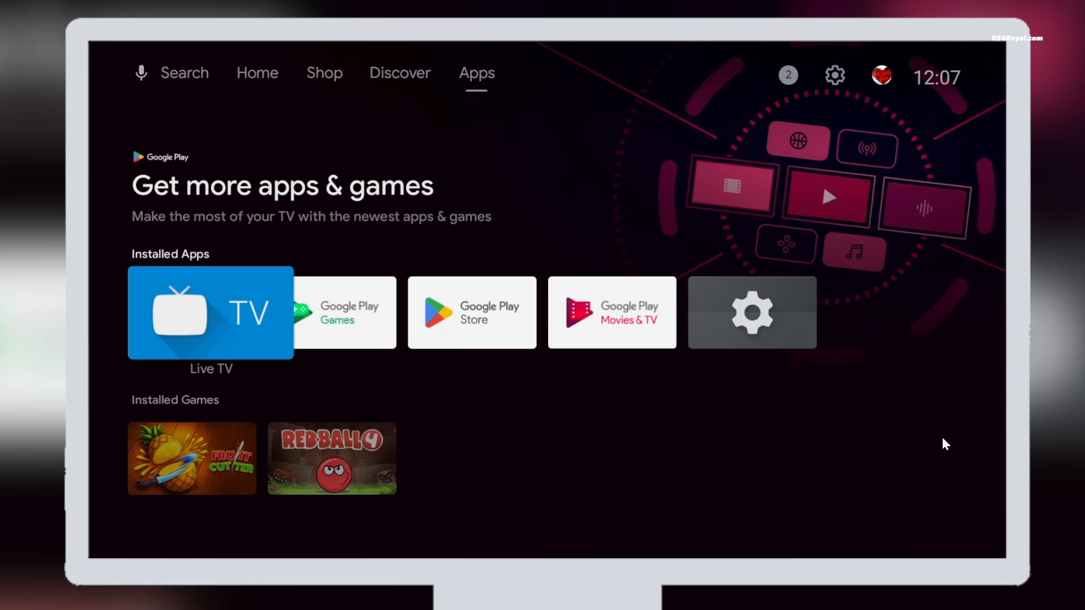
Open the Google Play Store from the installed apps on the Android TV home screen
key(Right)
key(Right)
key(Right)
key(Left)
key(Return)
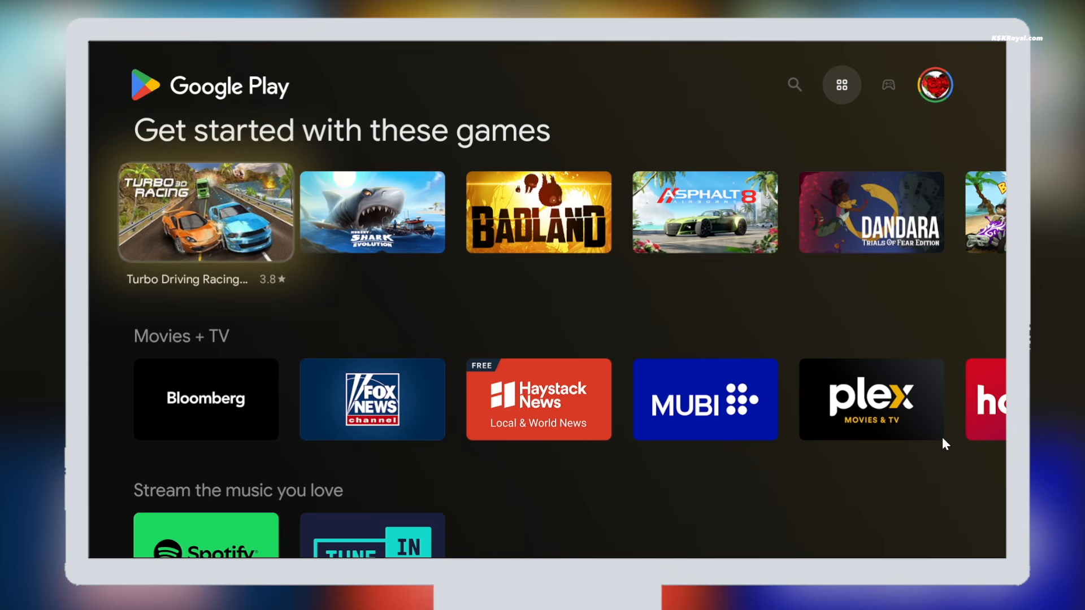
Leave the Play Store and examine the Android TV OS version on the About page of the device settings
key(Escape)
key(Right)
key(Up)
key(Up)
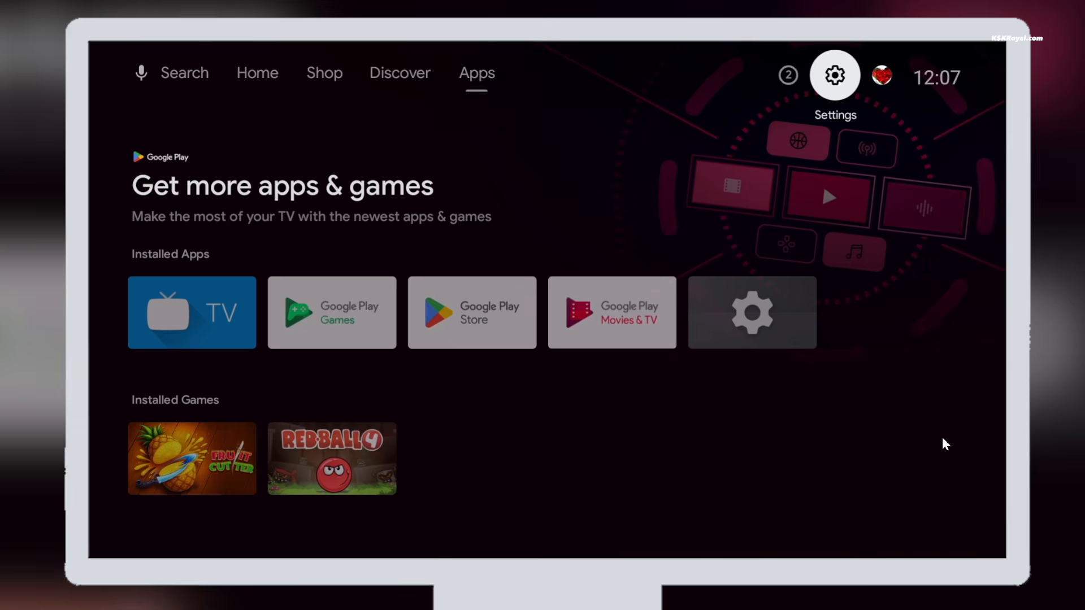
key(Return)
key(Return)
key(Down)
key(Down)
key(Down)
key(Down)
key(Down)
key(Down)
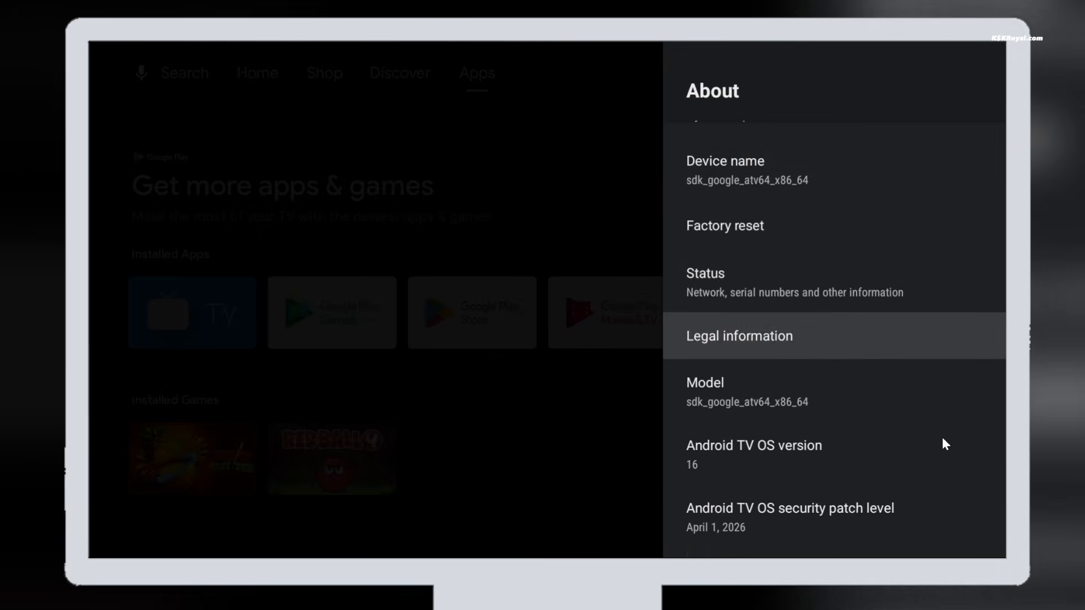
key(Return)
key(Return)
key(Return)
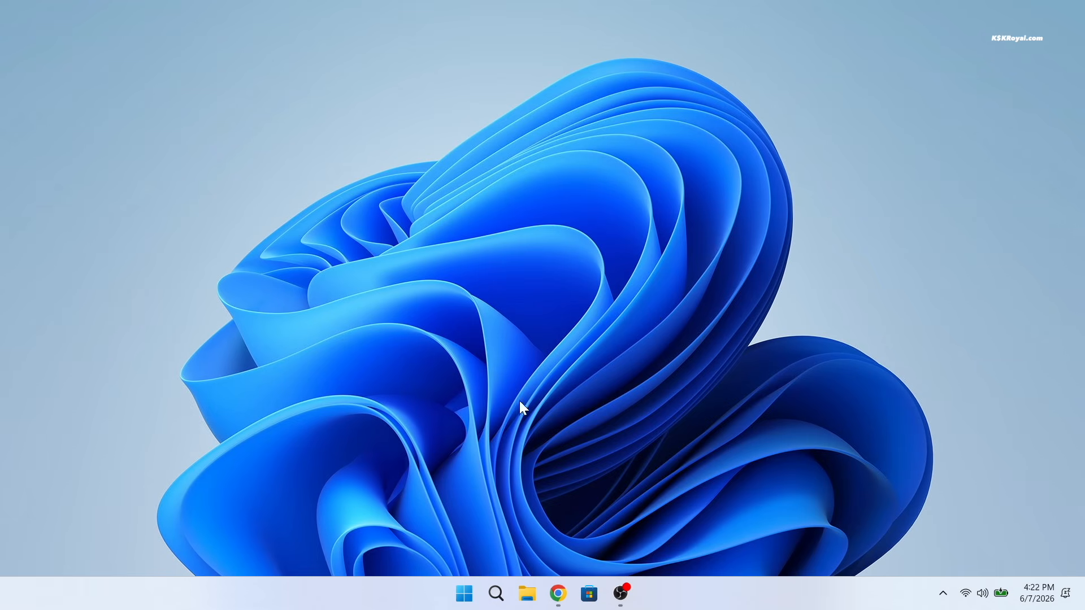
Open Task Manager and check the PC's memory, GPU 0 and GPU 1 performance details
right_click(797, 585)
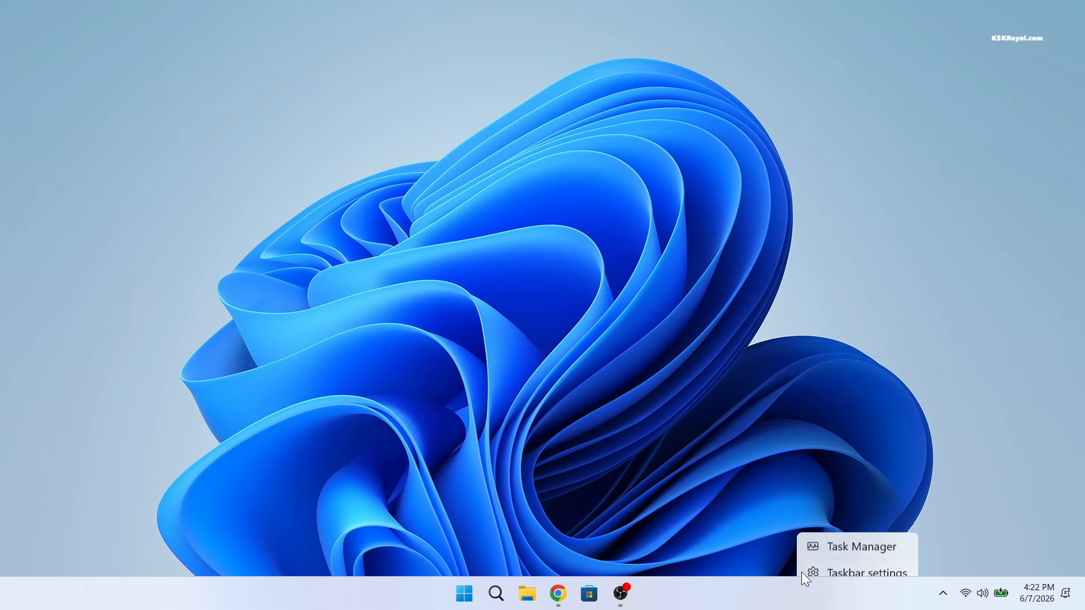
click(814, 531)
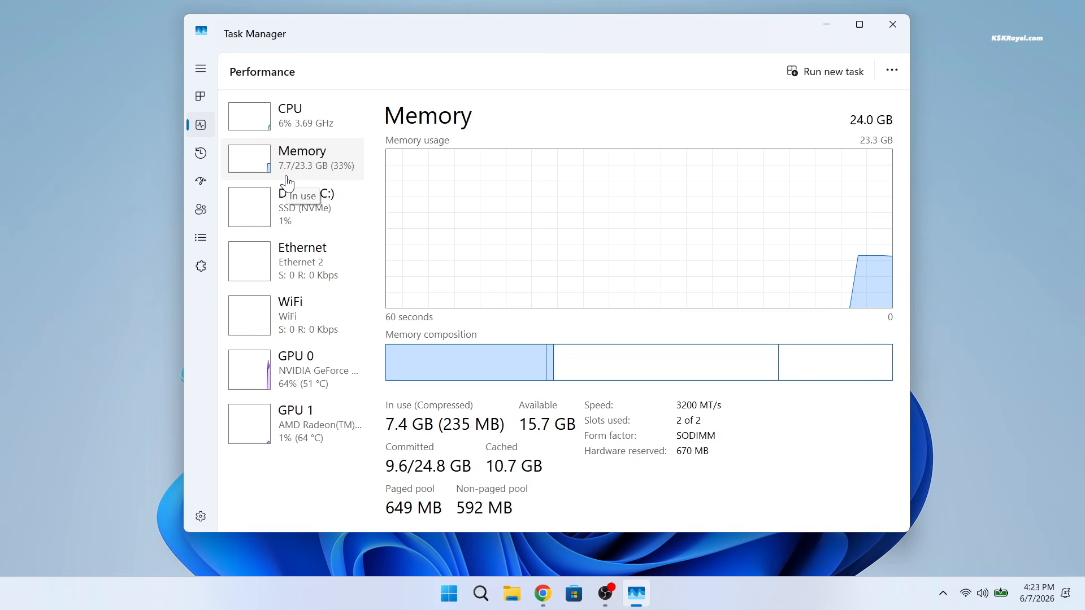
click(332, 387)
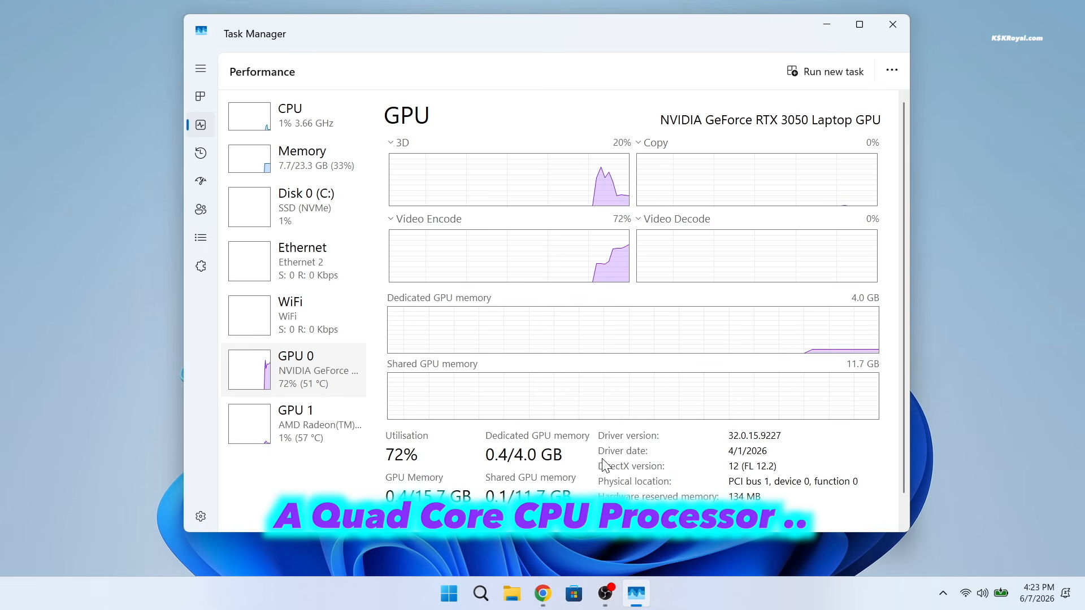
click(318, 440)
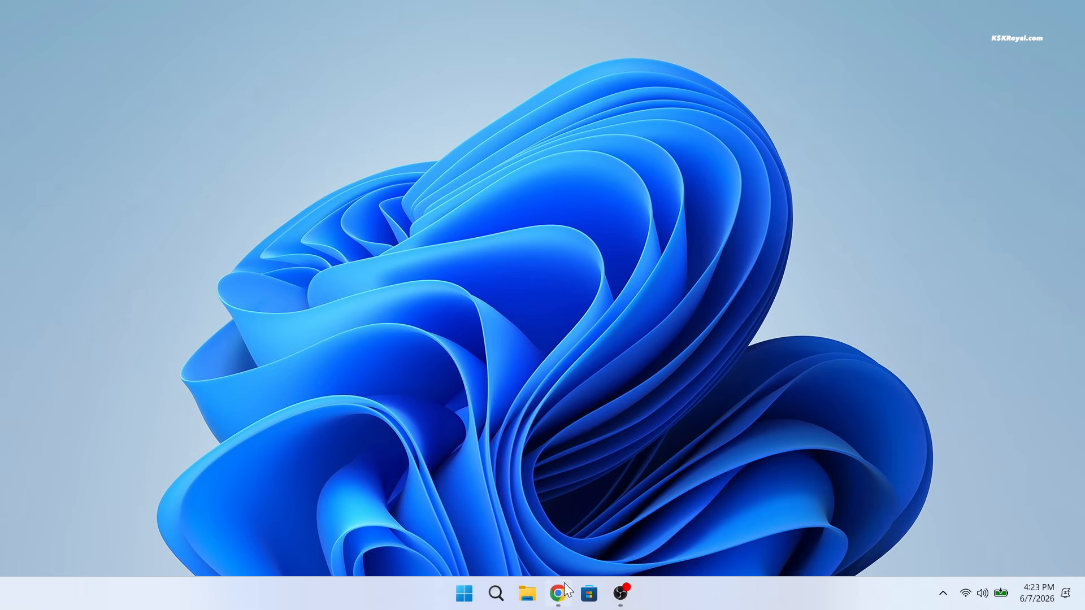
Switch to Chrome, agree to the terms on the Android Studio page, and download Android Studio Quail 1 | 2026.1.1 for Windows
click(559, 592)
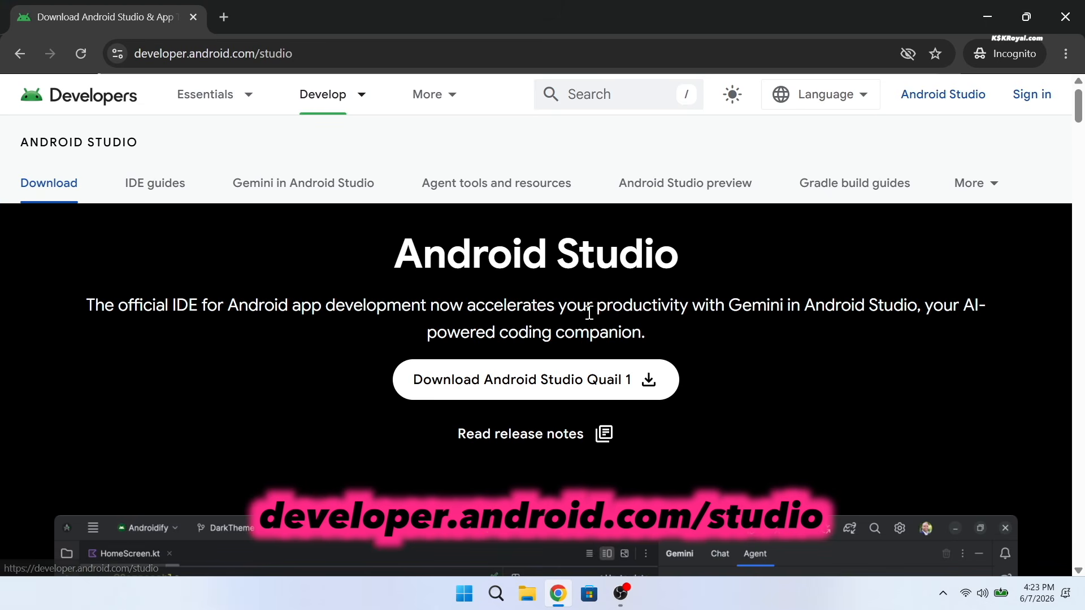
drag(406, 259, 687, 260)
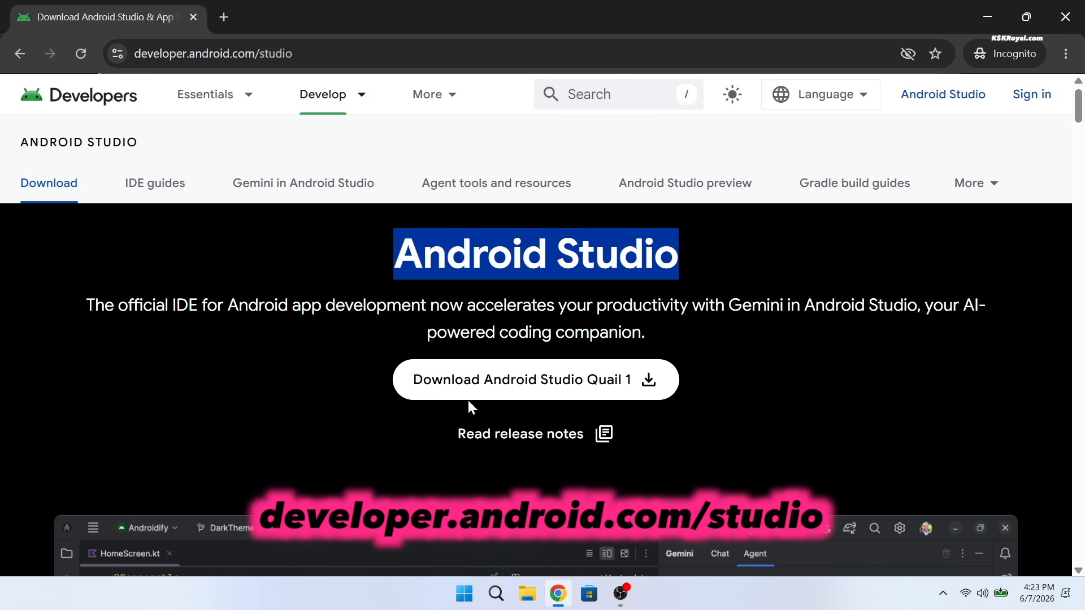
click(528, 381)
scroll(531, 386, down, 20)
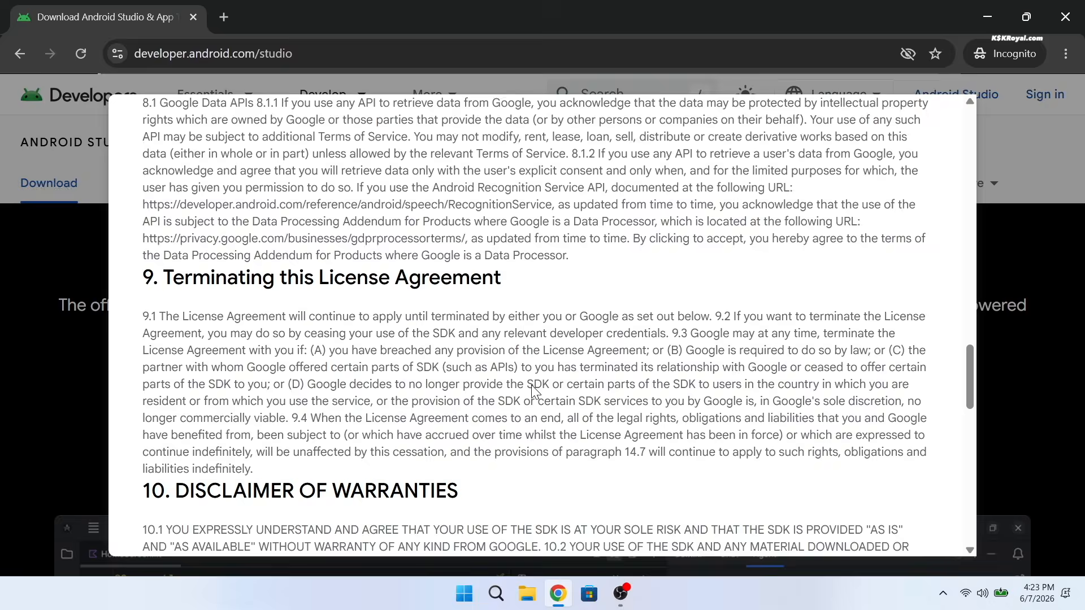
scroll(531, 386, down, 15)
click(150, 408)
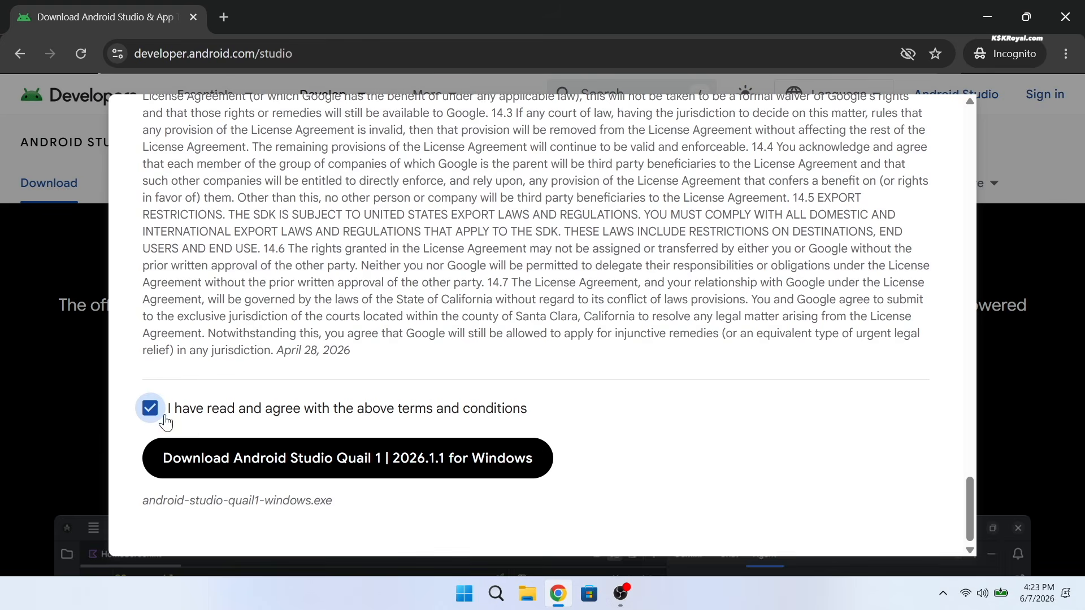
click(330, 466)
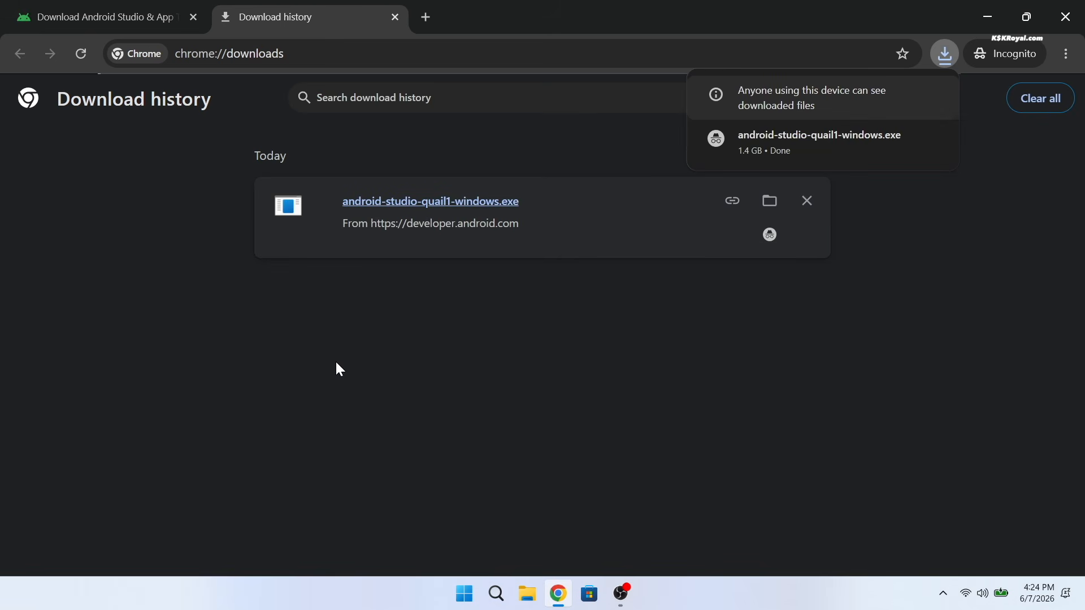
Run android-studio-quail1-windows.exe and continue with both the Android Studio and Android Virtual Device components selected
double_click(469, 209)
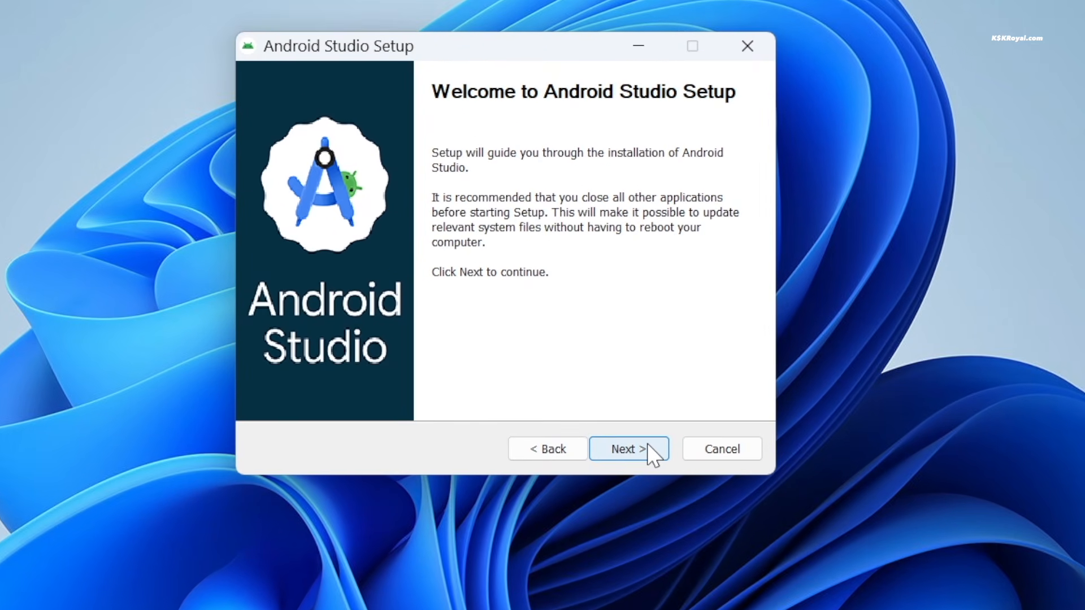
click(648, 445)
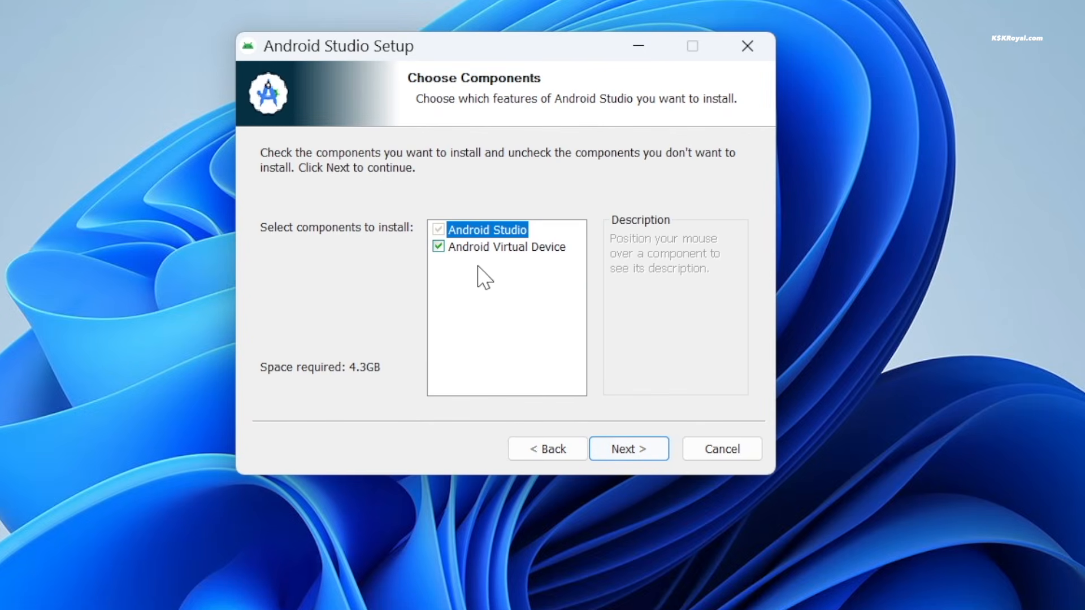
click(531, 254)
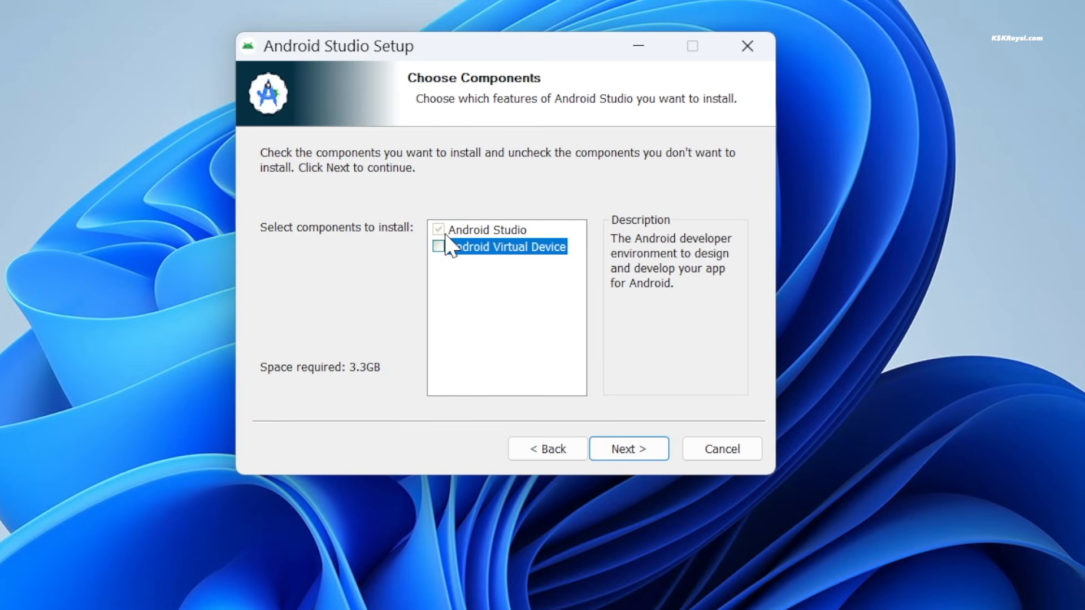
click(439, 246)
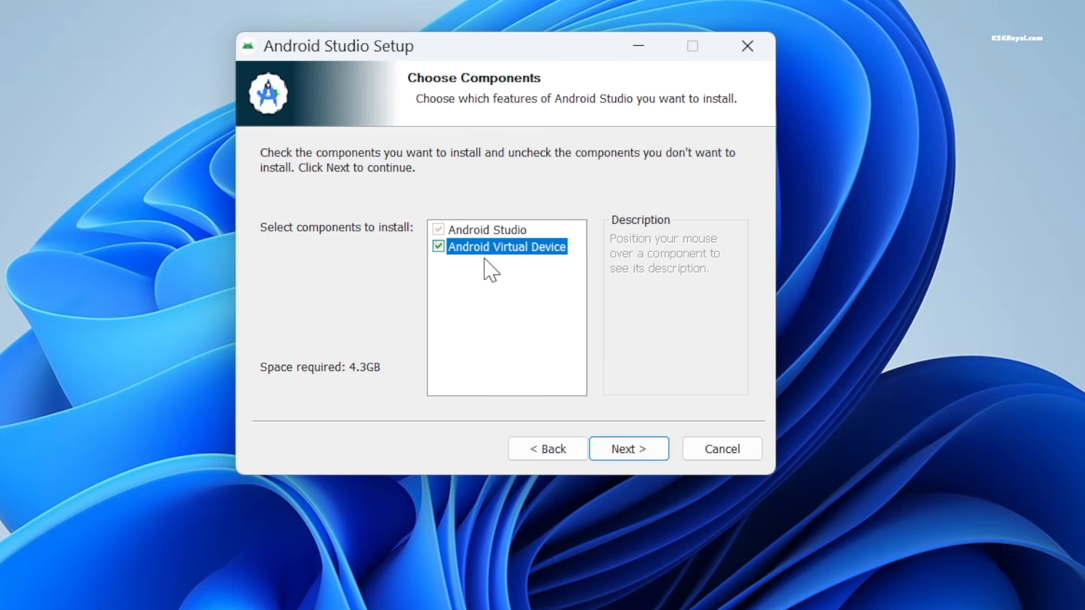
click(646, 451)
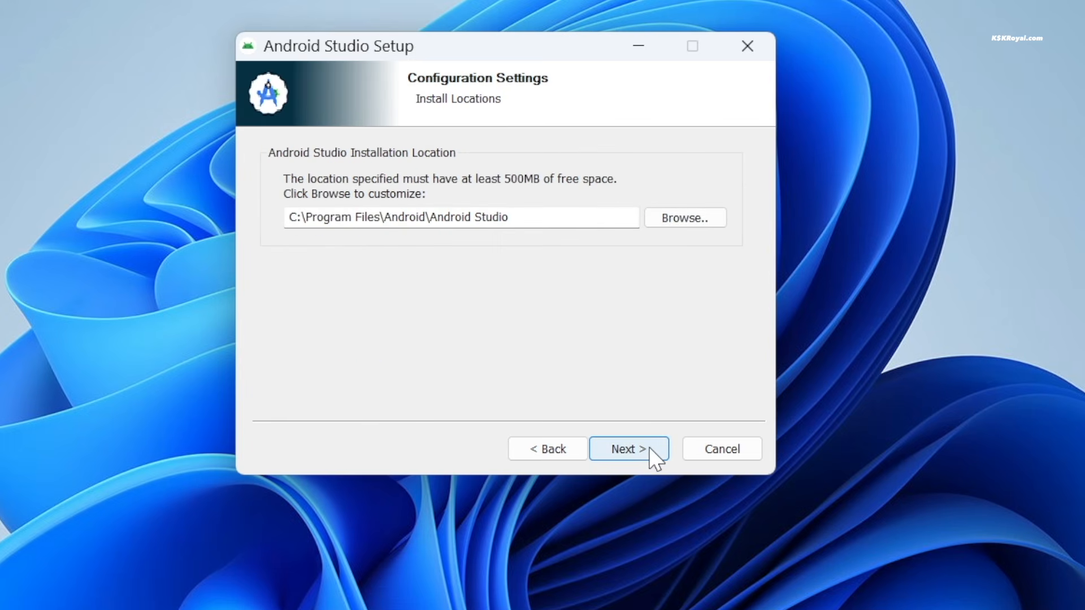
Install Android Studio to C:\Program Files\Android\Android Studio with the Android Studio Start Menu folder, and finish the installer
drag(514, 221, 263, 214)
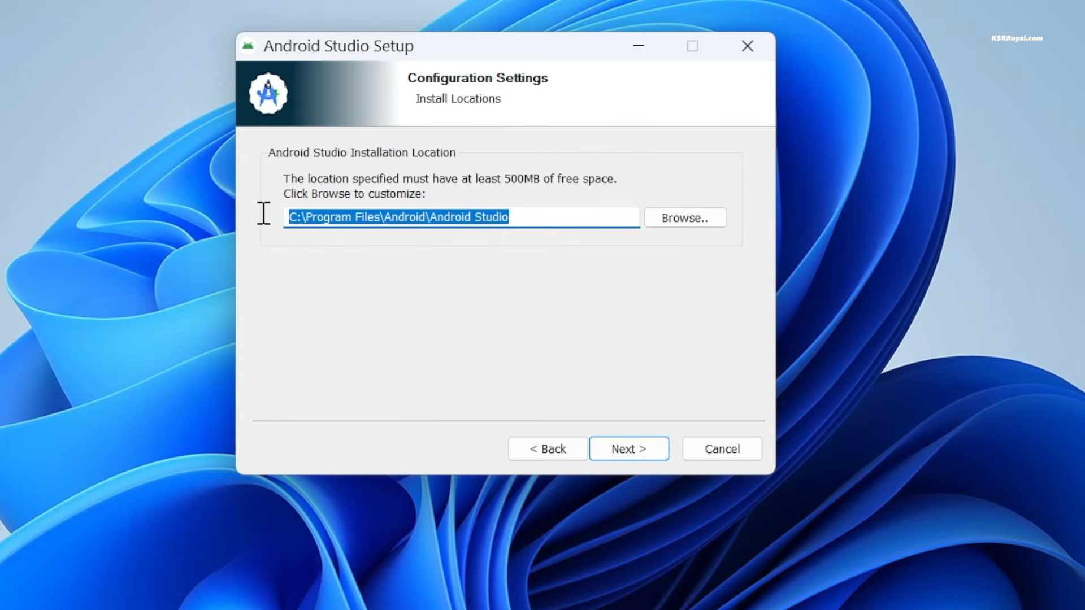
click(553, 221)
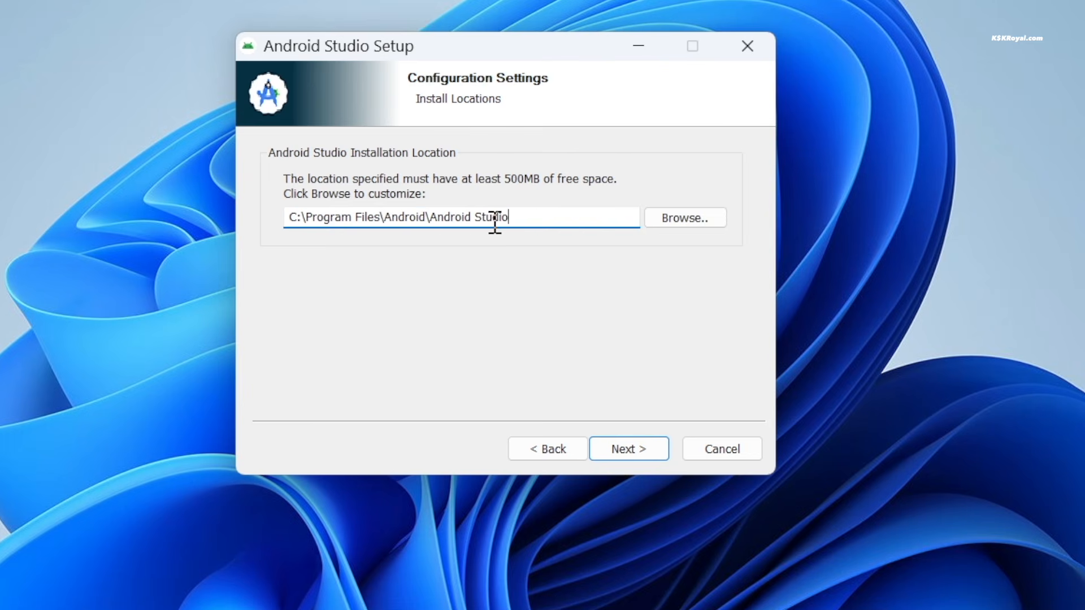
click(639, 456)
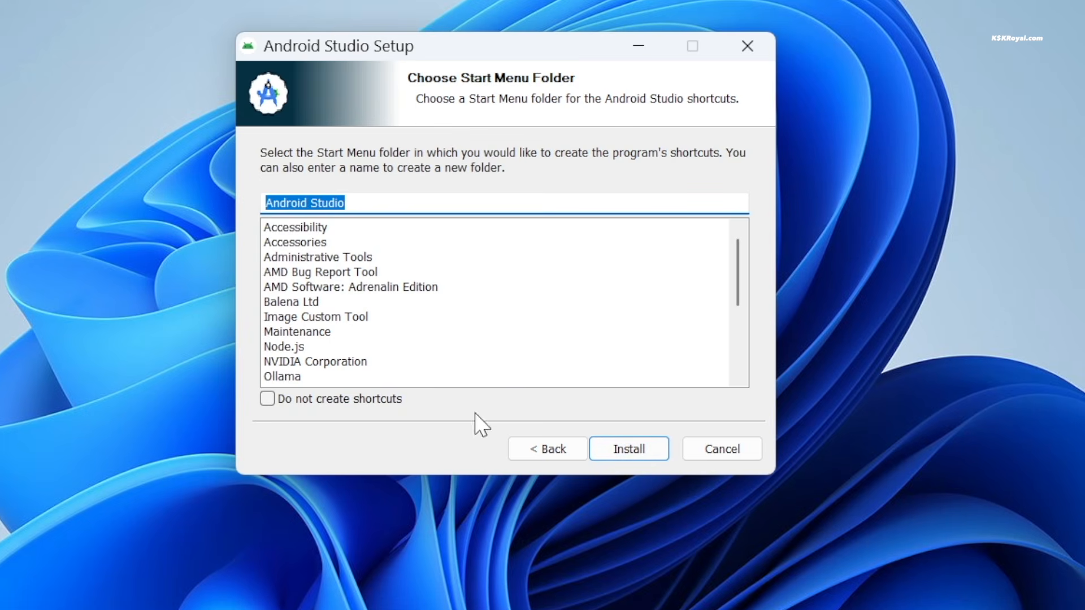
scroll(572, 363, down, 3)
click(619, 450)
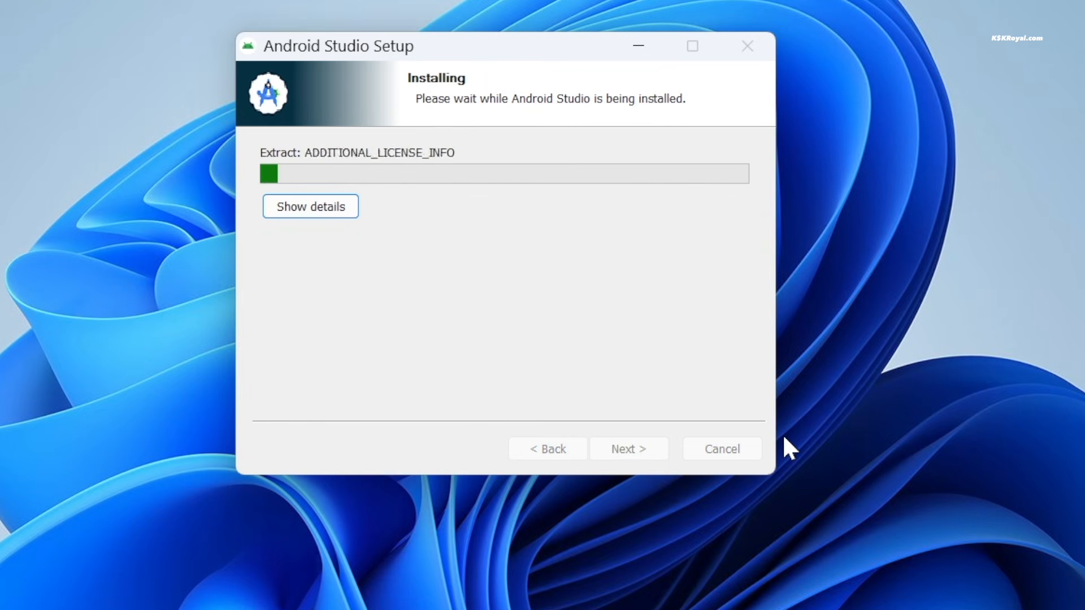
click(316, 208)
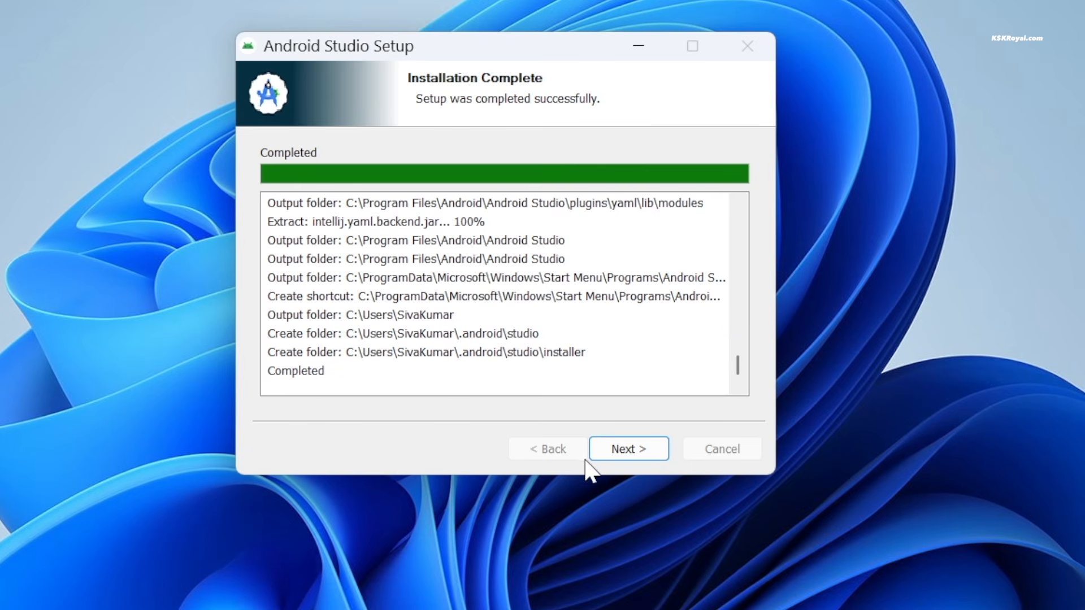
click(616, 446)
click(655, 453)
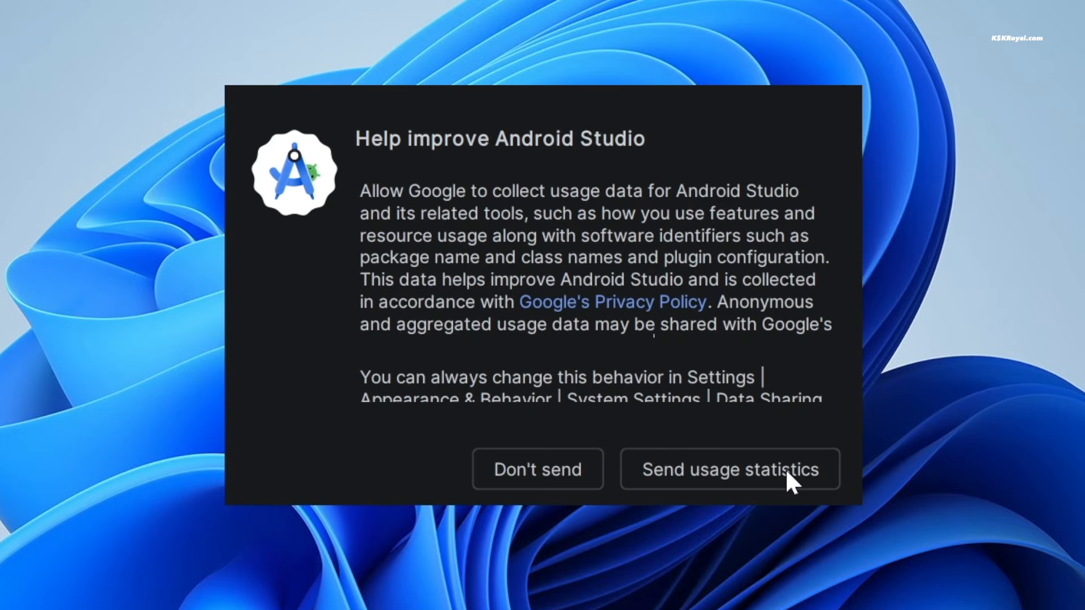
Agree to send usage statistics and advance the setup wizard to the license agreement using the Standard install type
click(785, 468)
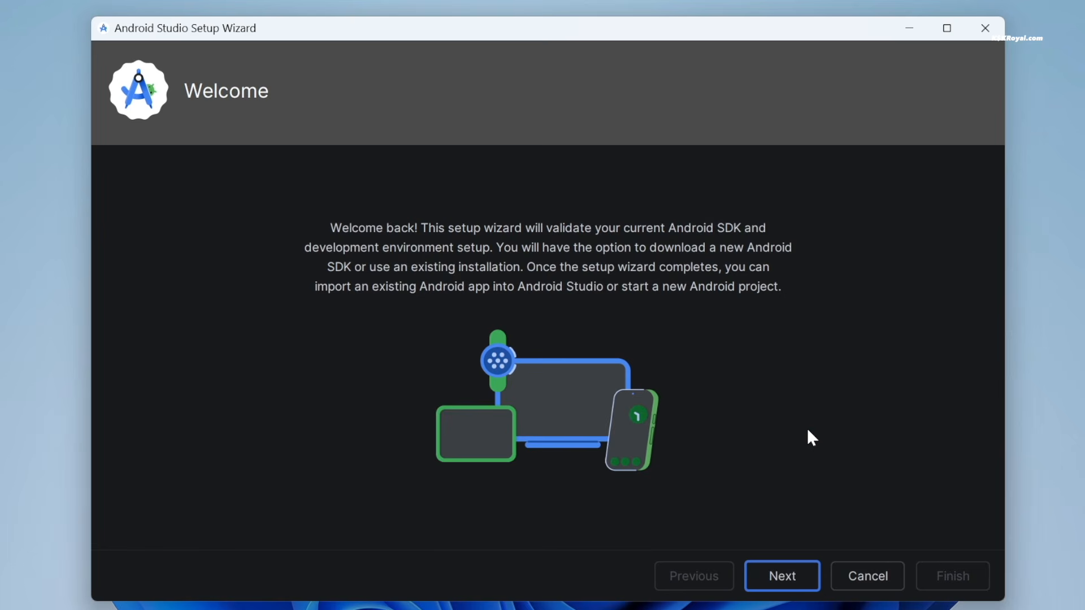
key(Return)
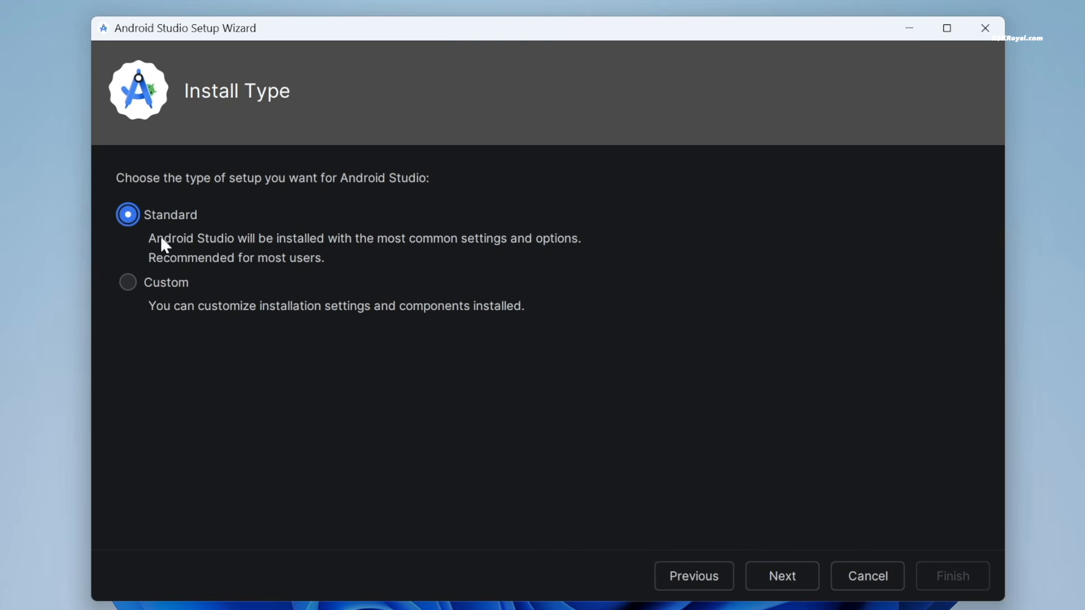
click(798, 582)
scroll(726, 436, down, 3)
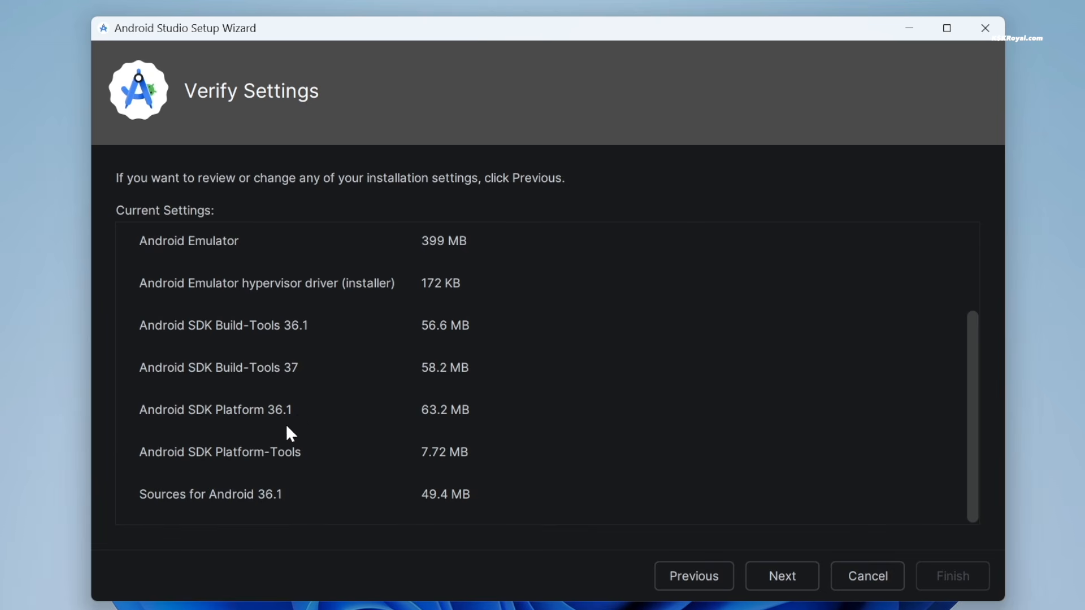
scroll(361, 283, up, 3)
click(782, 575)
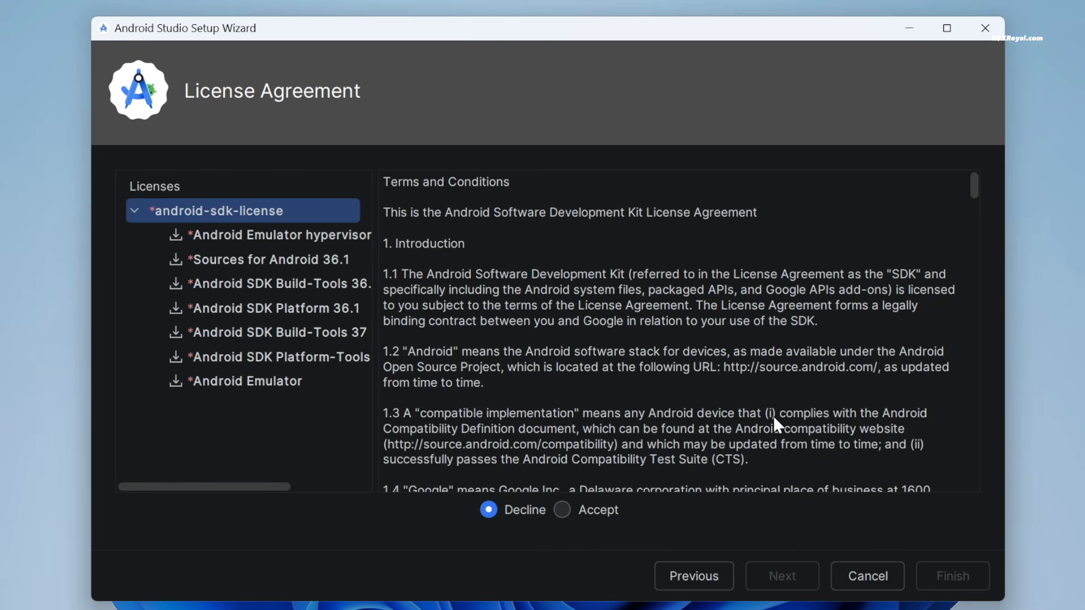
Accept the android-sdk-license, then download the SDK components with details shown and finish the setup wizard
click(567, 514)
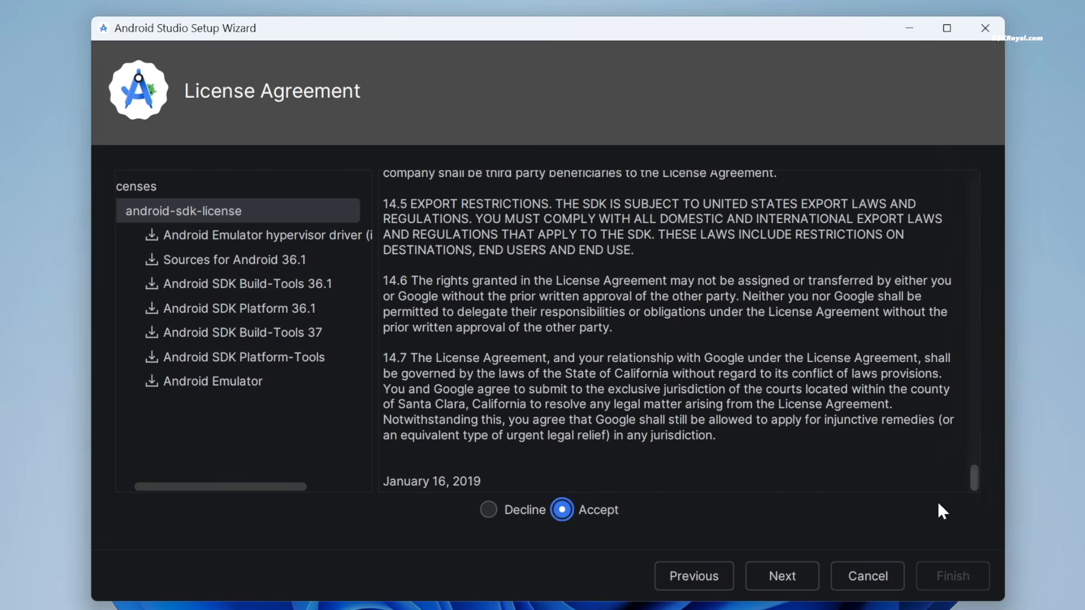
click(814, 571)
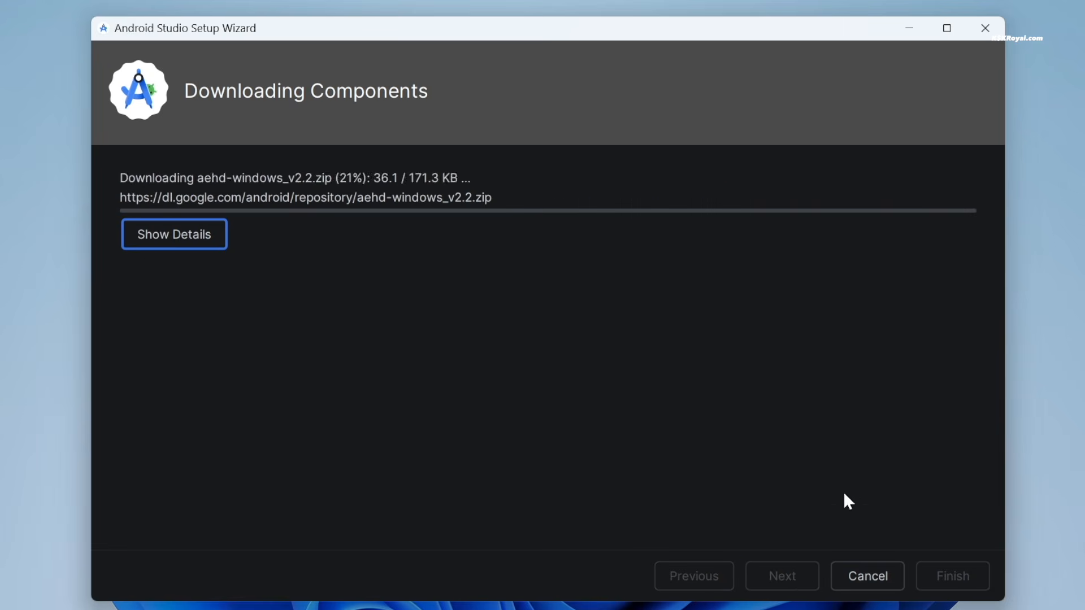
click(217, 245)
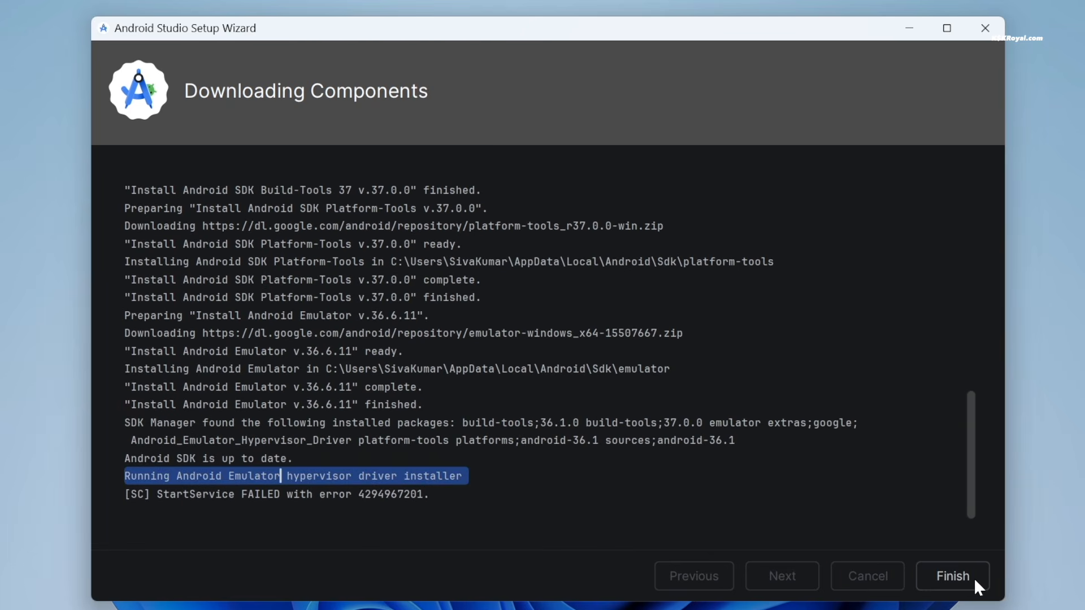
click(974, 577)
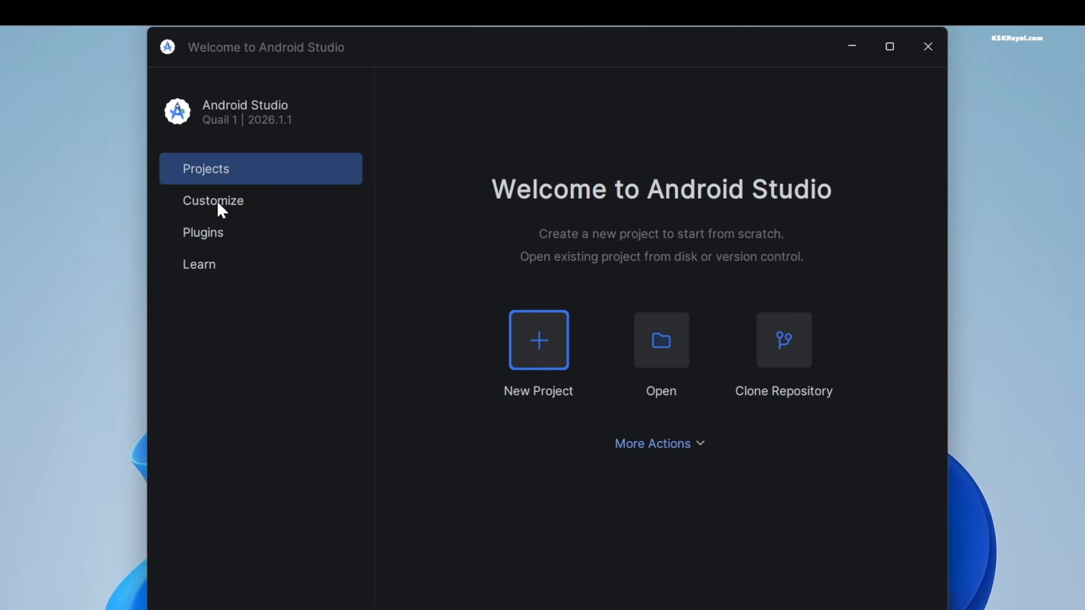
Set the Android Studio theme to Islands Light and return to the Projects page
click(220, 210)
click(526, 156)
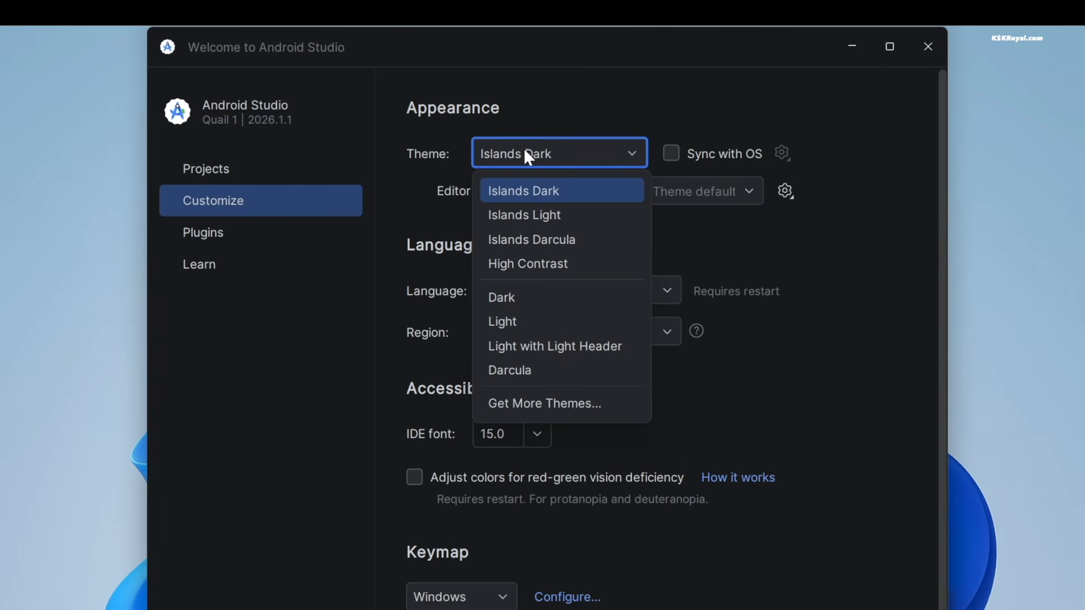
click(523, 213)
click(276, 172)
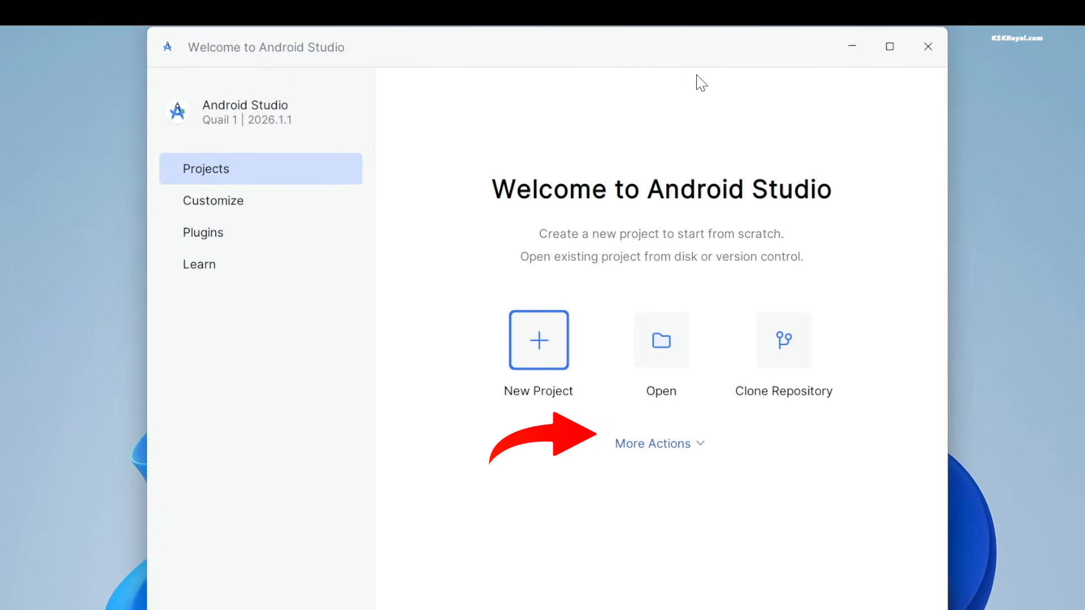
drag(751, 37, 756, 44)
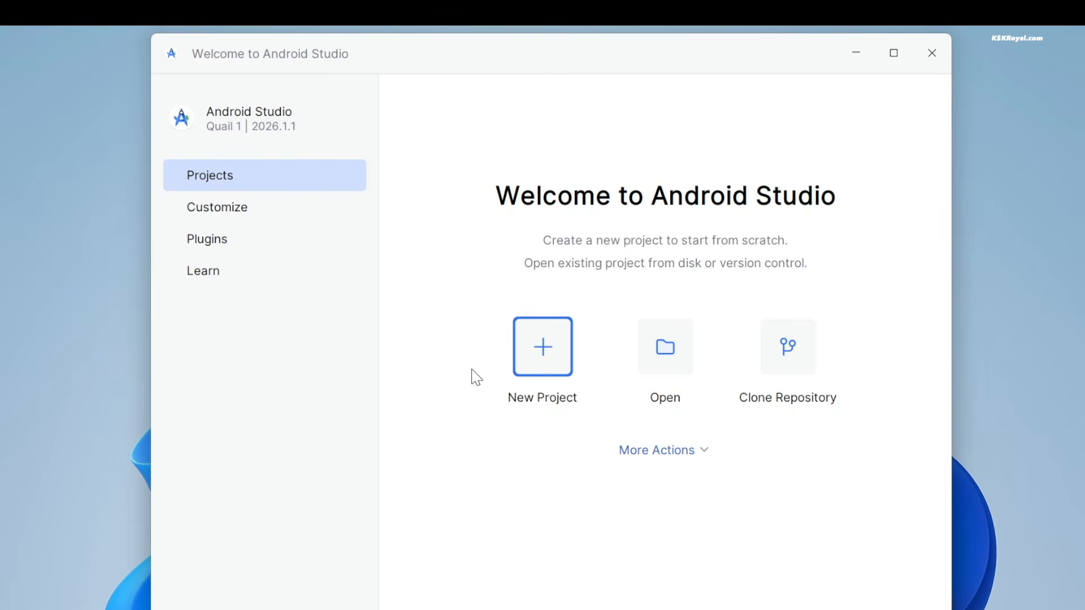
Install the Android 17.0 ("CinnamonBun") SDK platform, API level 37.0, through the SDK Manager
click(669, 454)
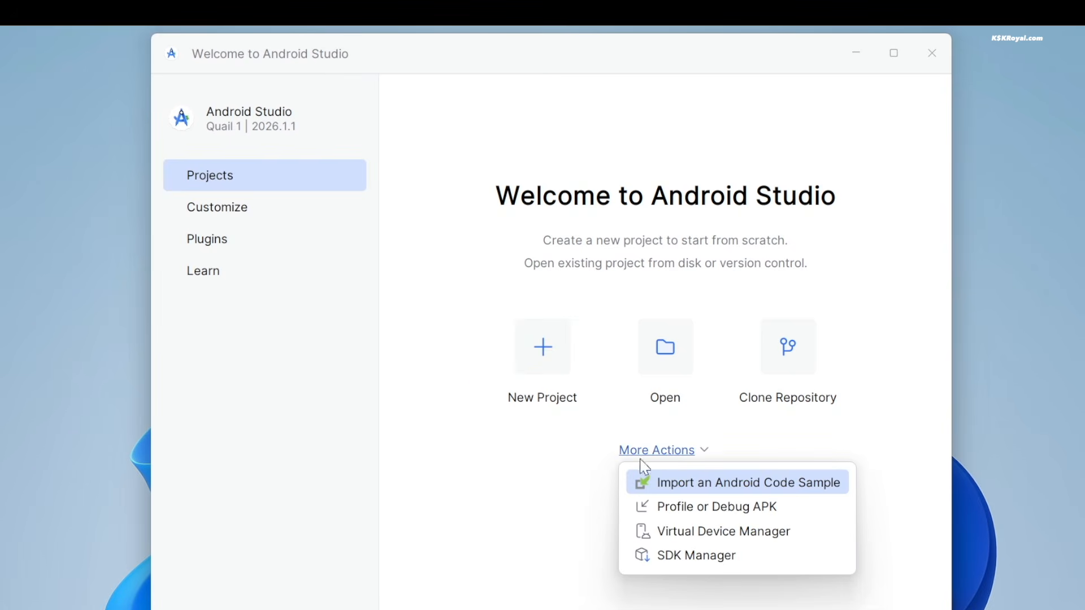
click(780, 559)
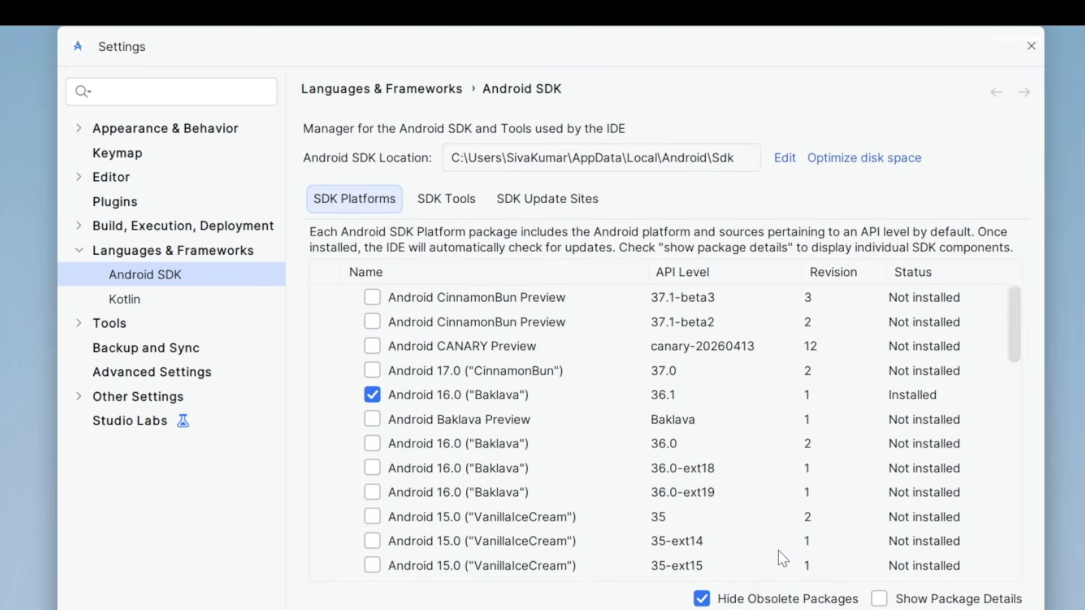
click(512, 401)
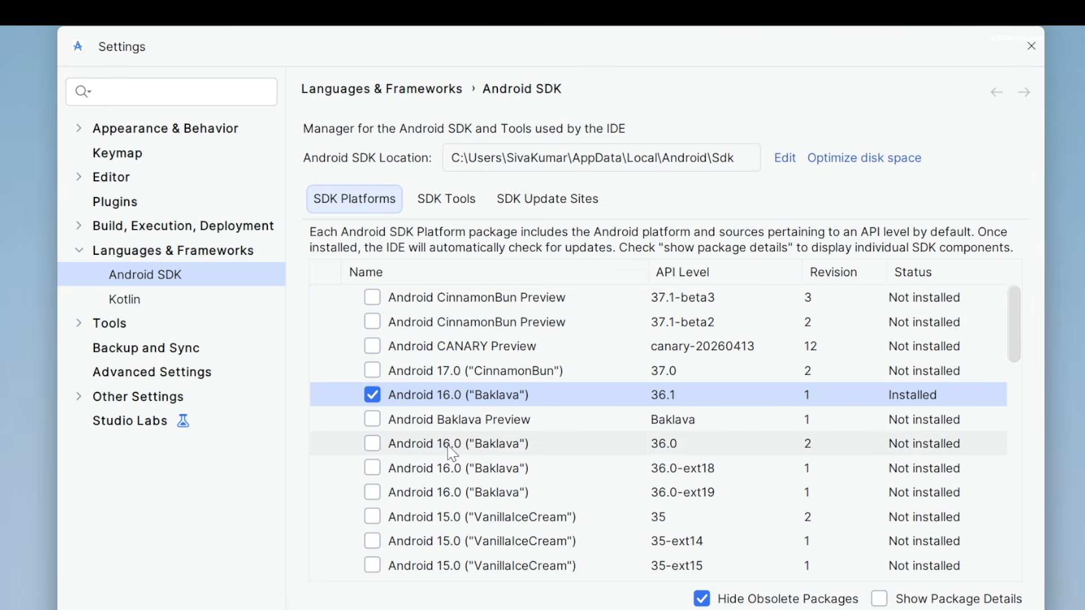
click(385, 373)
click(372, 370)
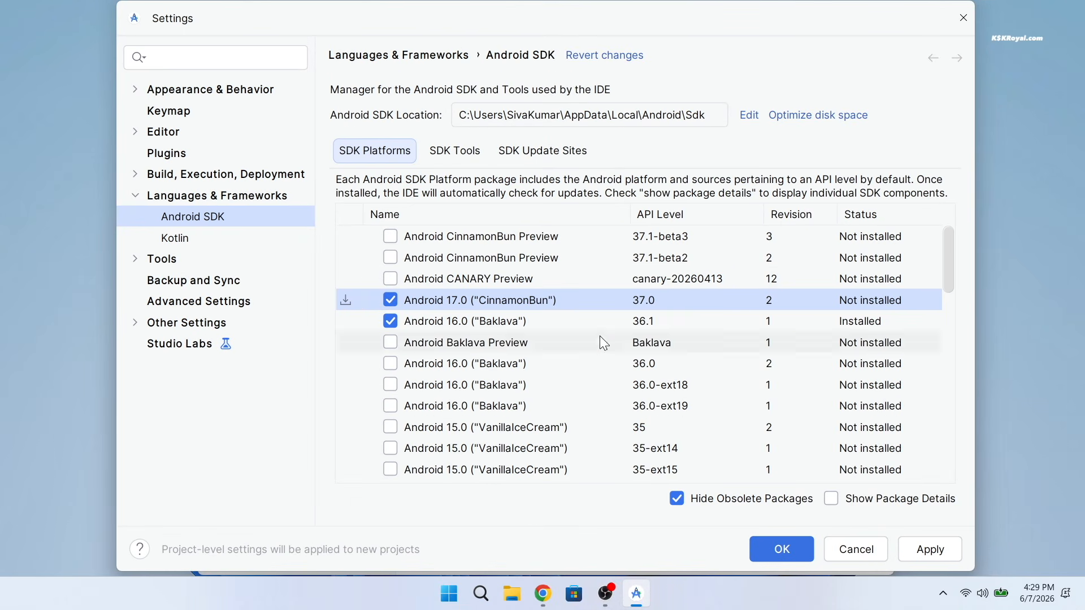
click(791, 541)
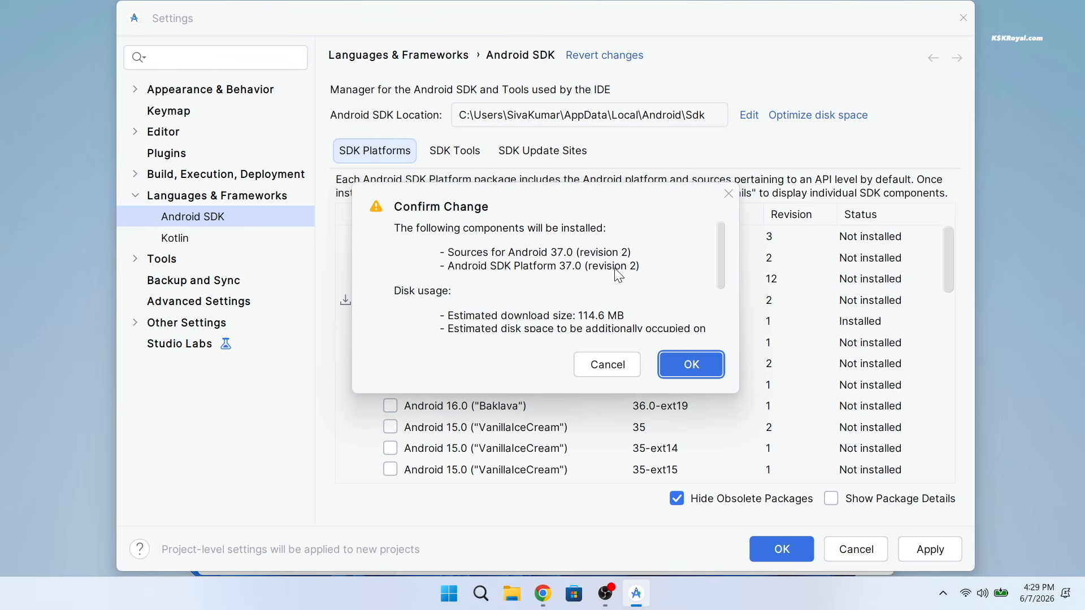
click(677, 359)
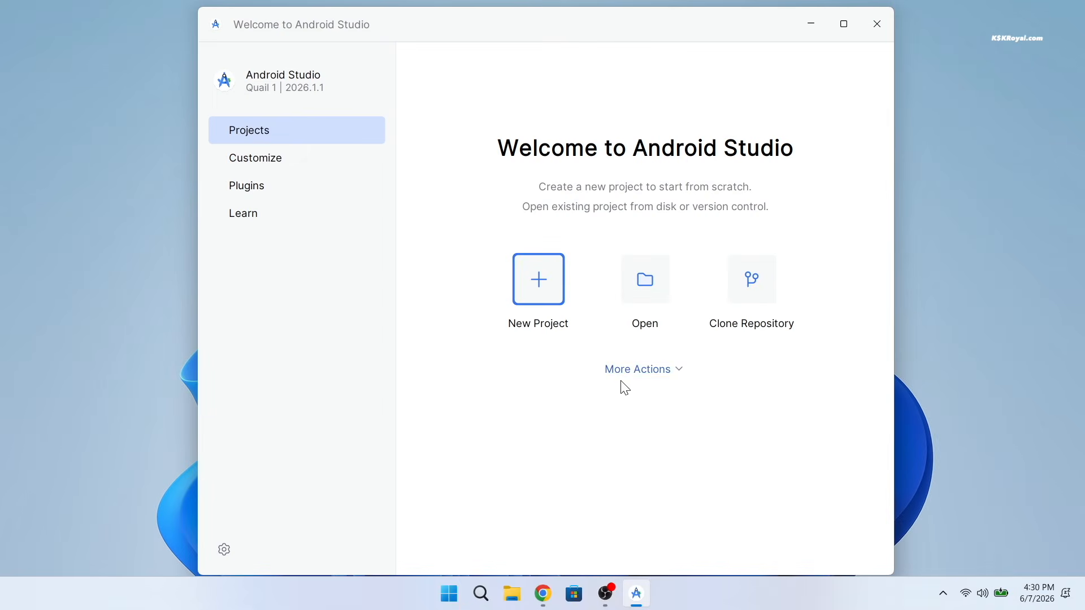
Reopen the SDK Manager to check the install status of the Android 17.0 and 16.0 platforms, and close it
click(638, 370)
click(643, 462)
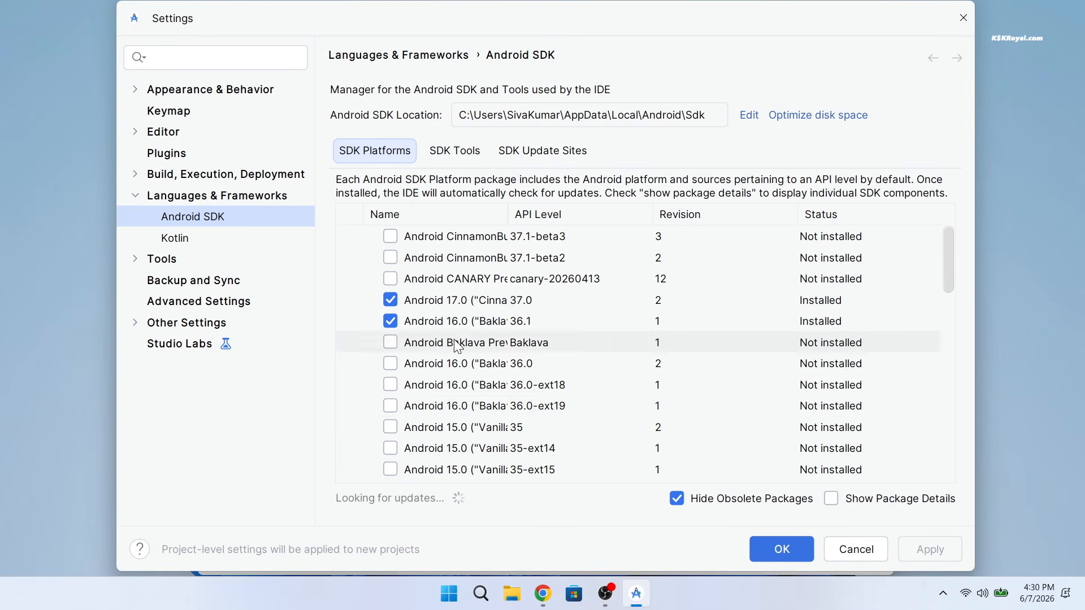
click(479, 326)
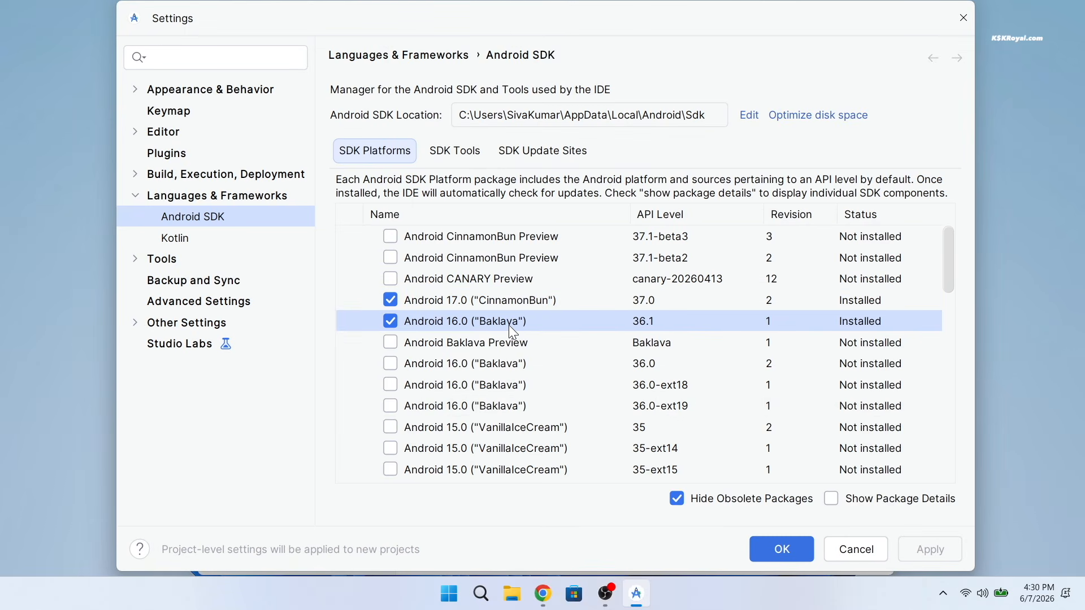
click(774, 547)
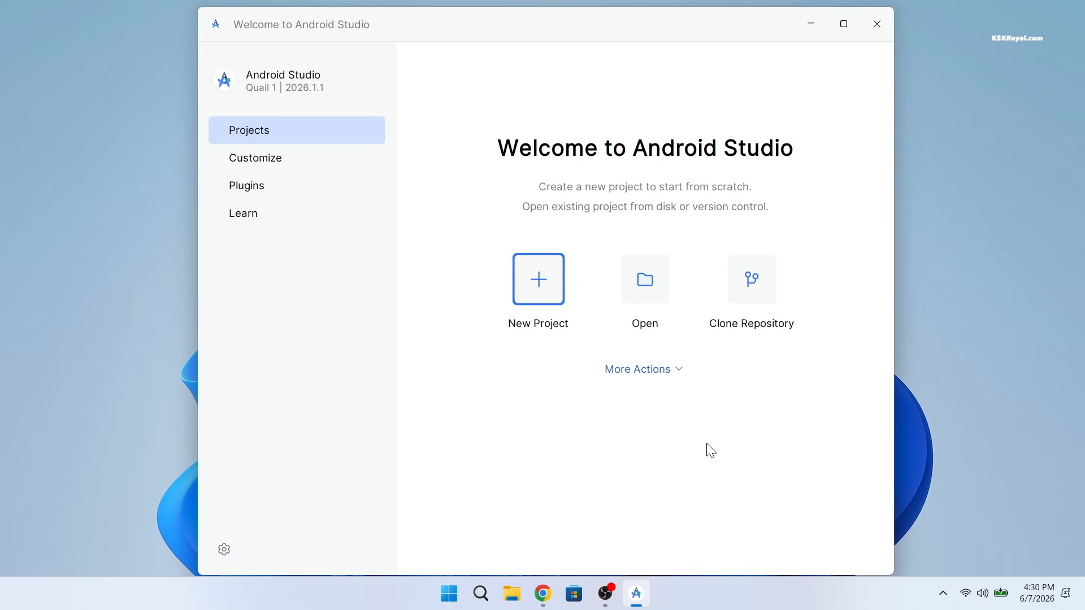
Start a new virtual device in the Virtual Device Manager using the TV form factor and the Television (1080p) profile
click(641, 369)
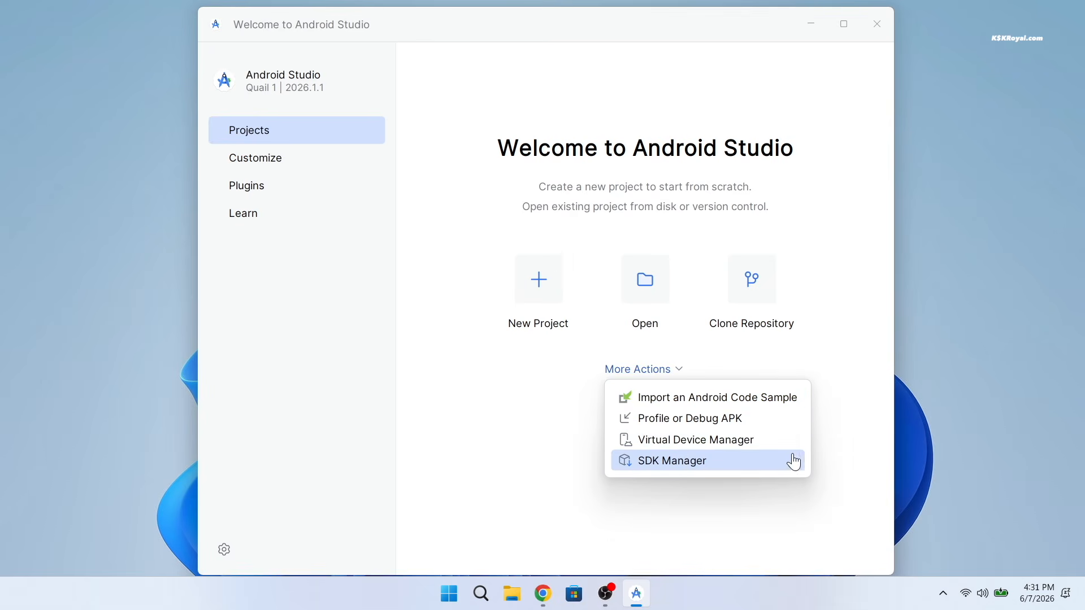
click(778, 442)
click(564, 326)
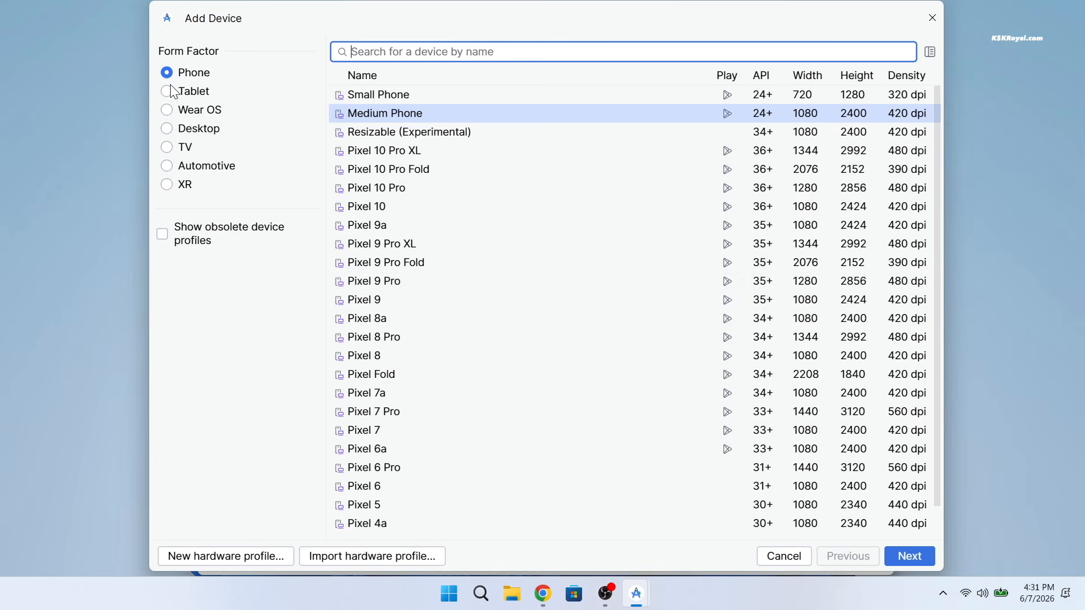
click(170, 149)
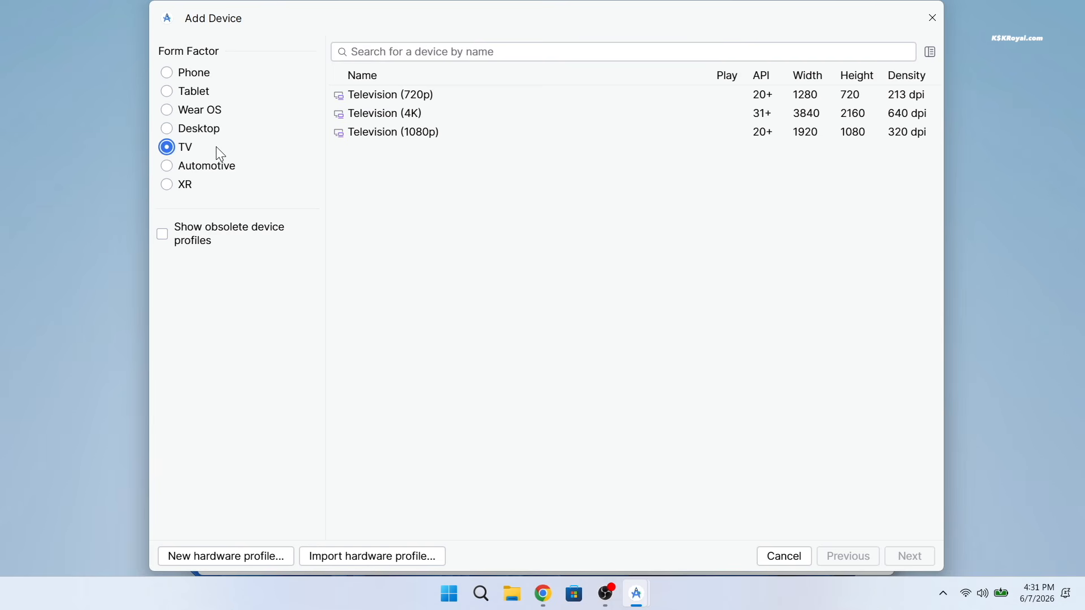
click(486, 133)
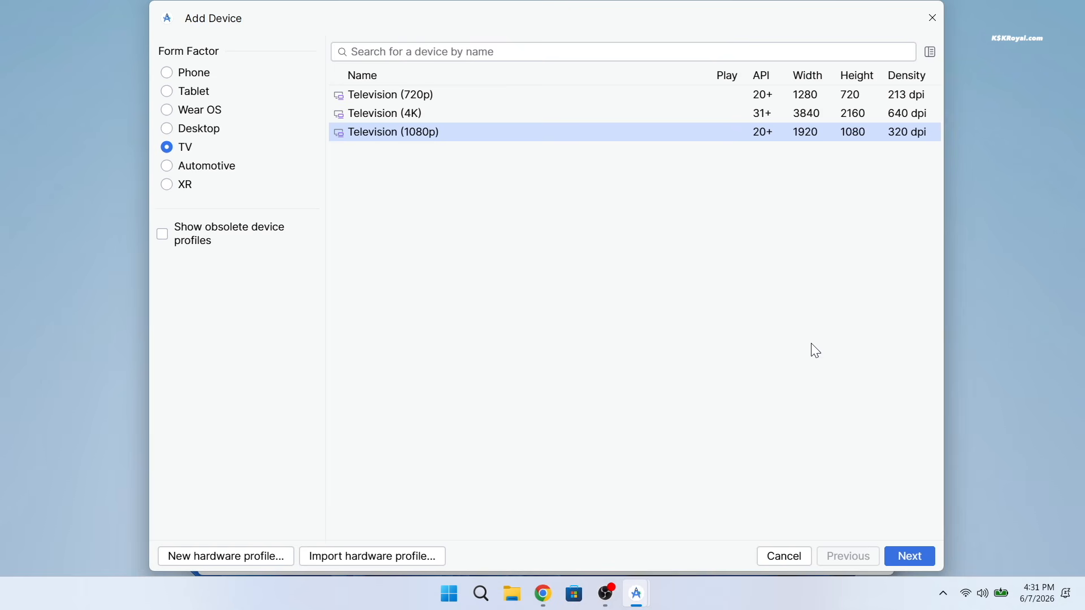
click(919, 558)
Name the virtual device AndroidTV and choose API 36.0 "Baklava"; Android 16.0
key(ctrl+a)
text(Android)
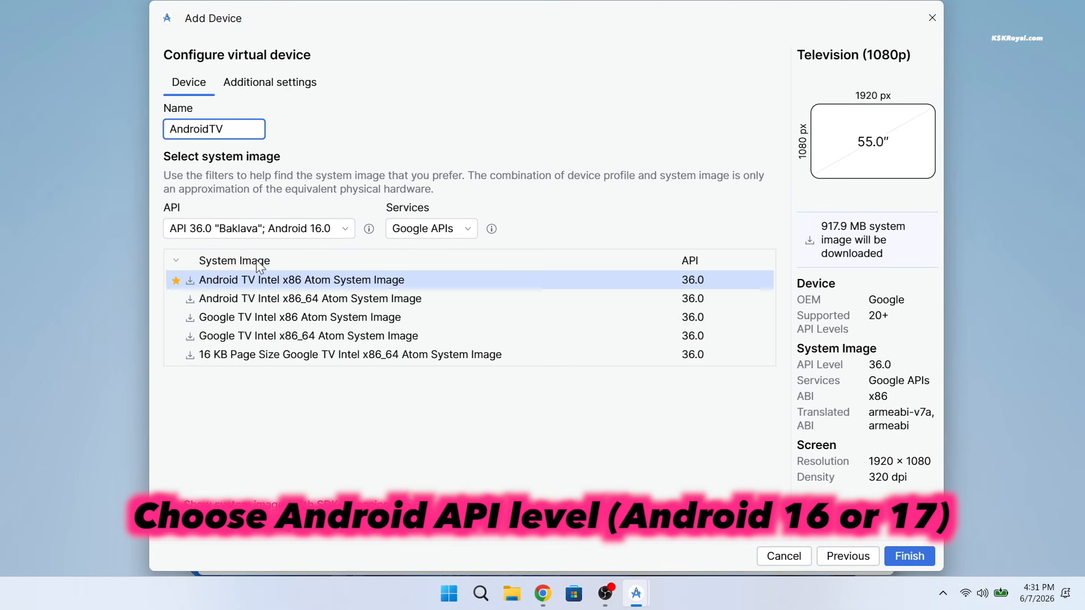
click(283, 229)
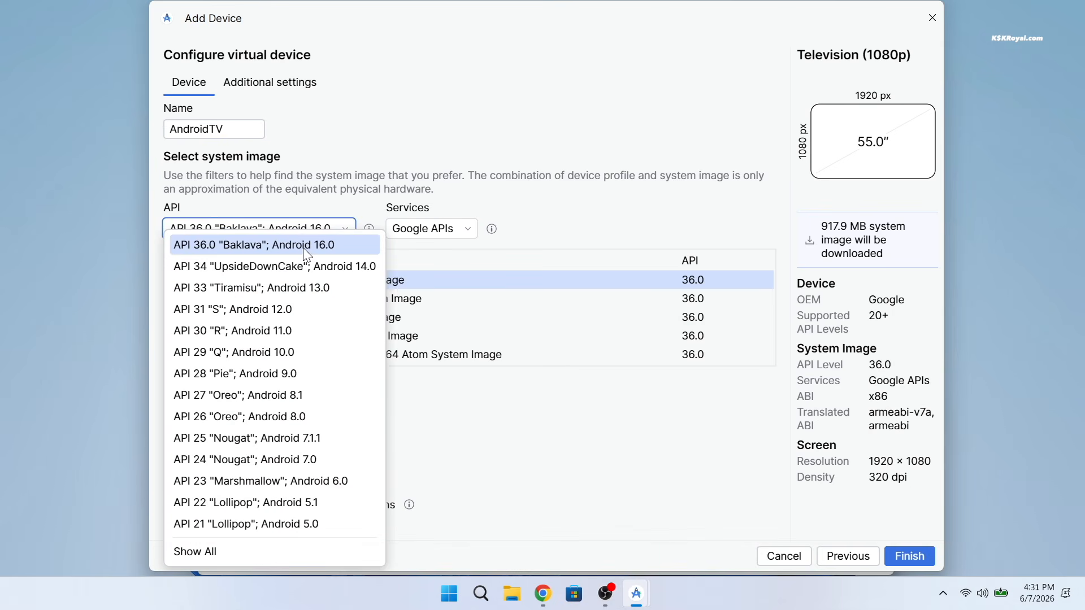
click(303, 246)
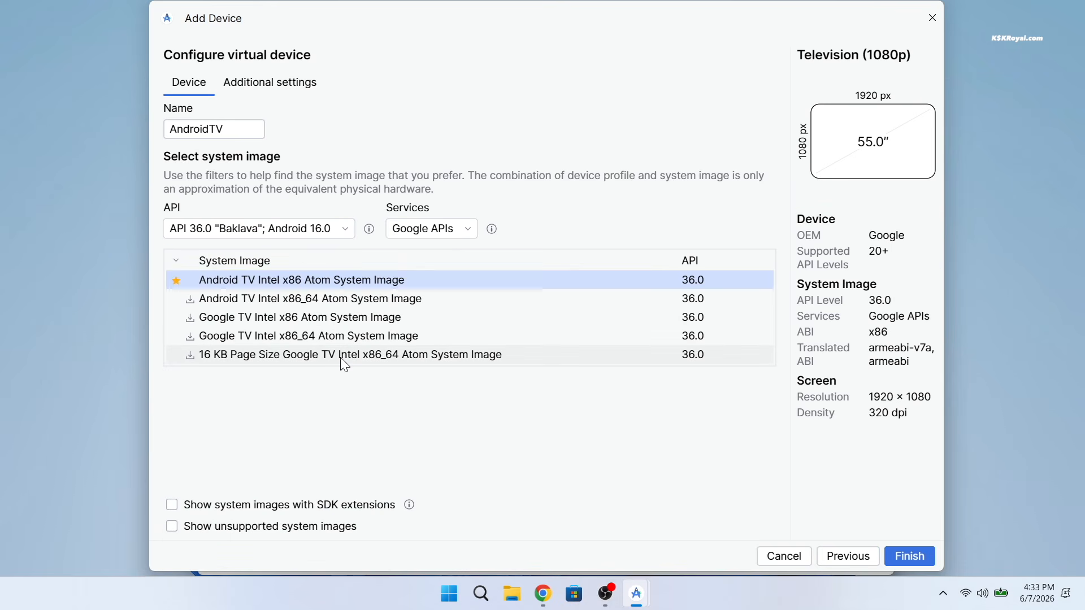
Select the Android TV Intel x86_64 Atom System Image for API 36.0 and download it
click(326, 299)
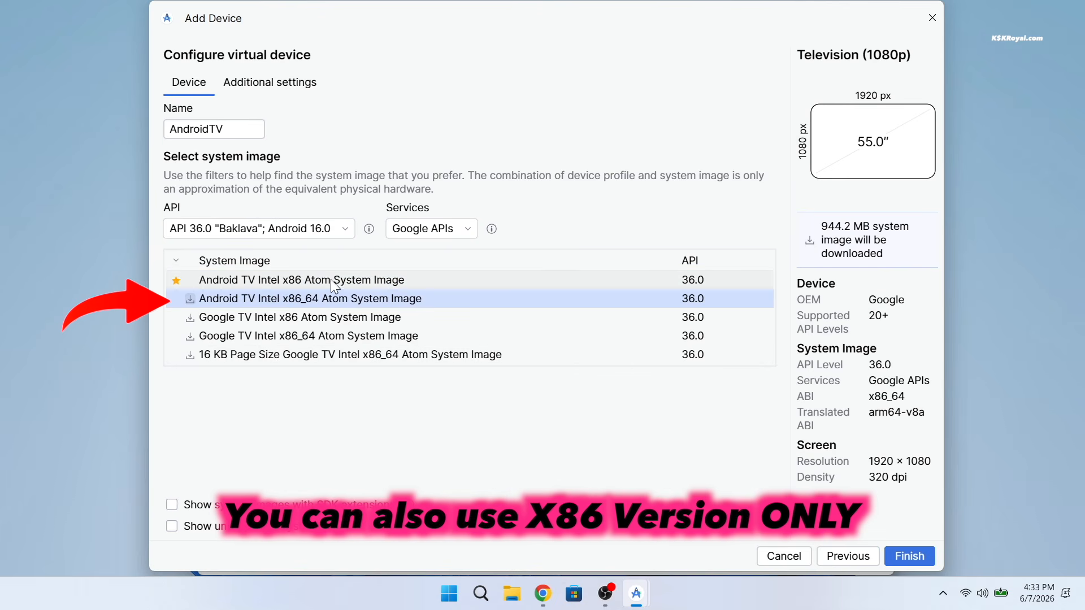
click(332, 283)
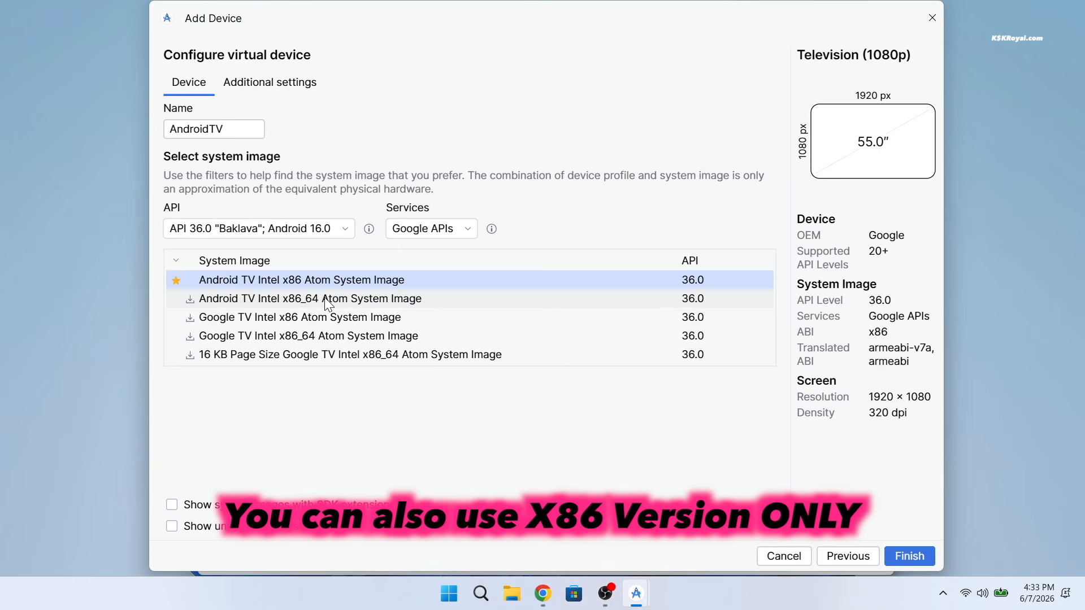
click(328, 300)
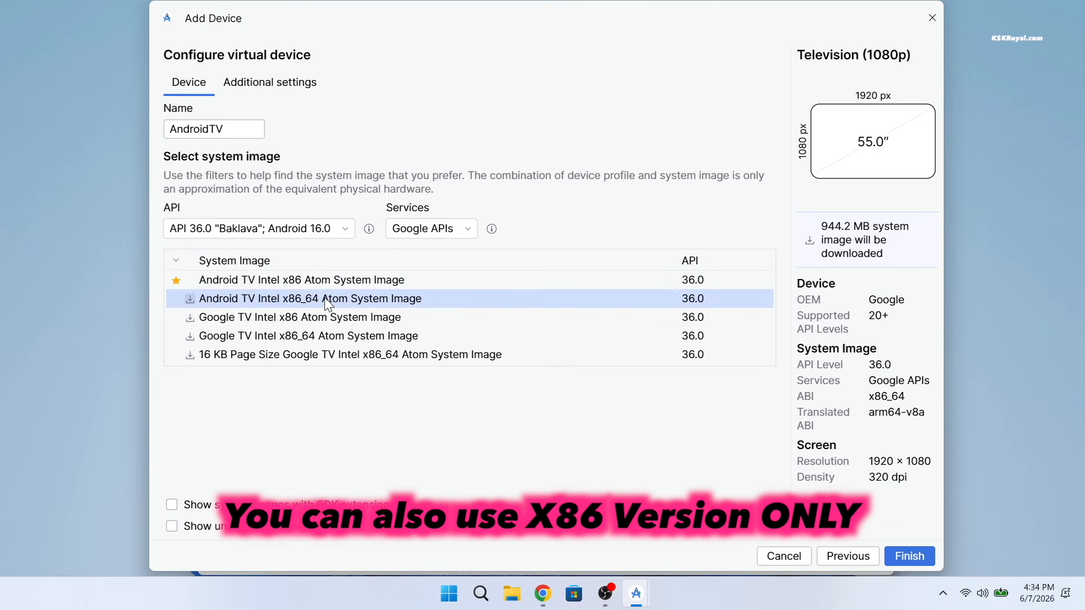
click(336, 284)
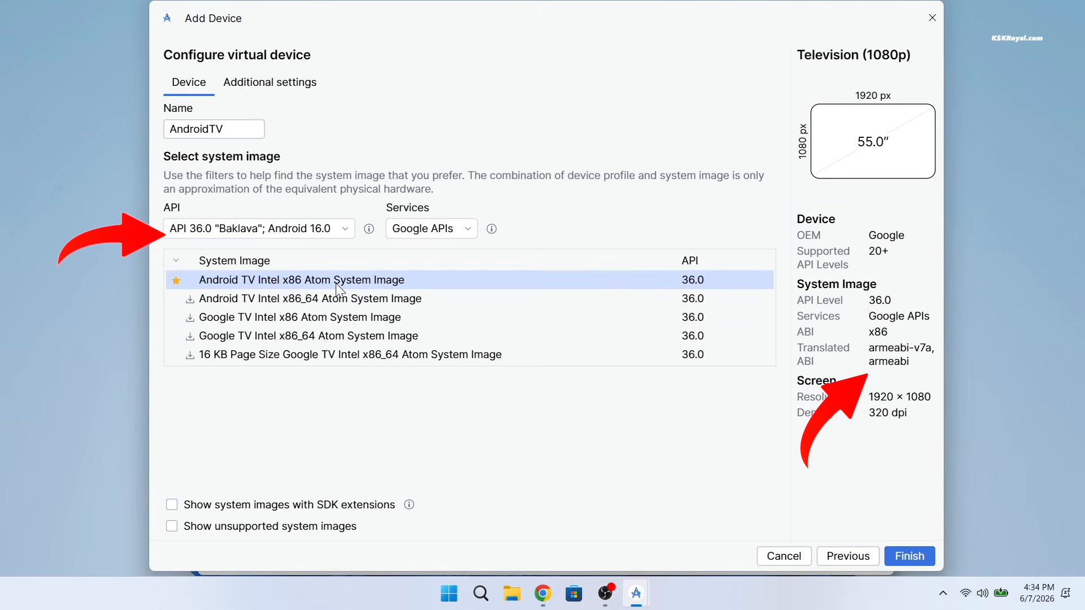
click(338, 304)
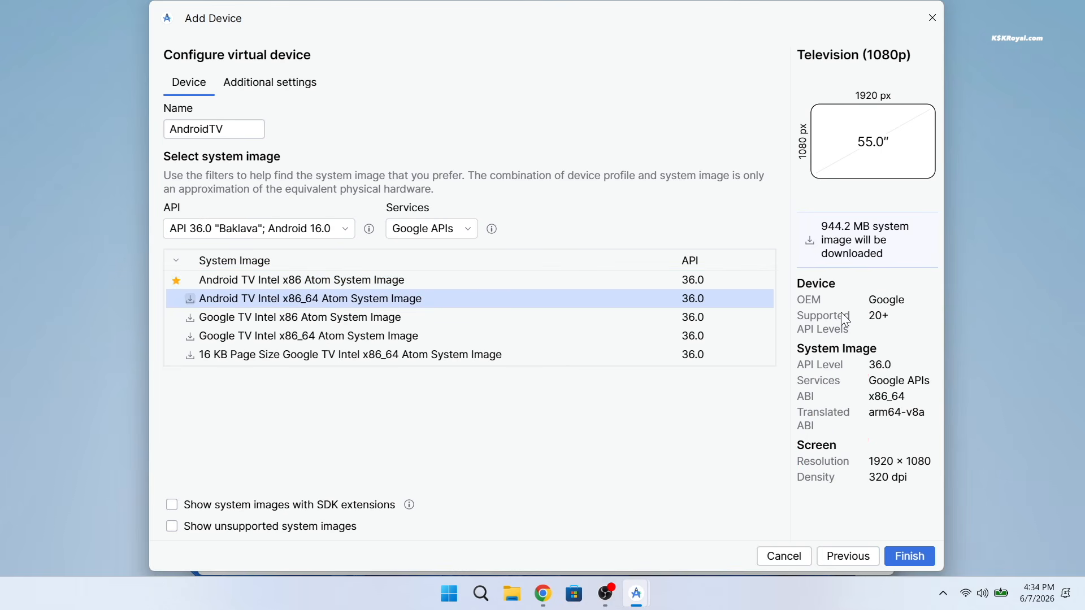
click(191, 300)
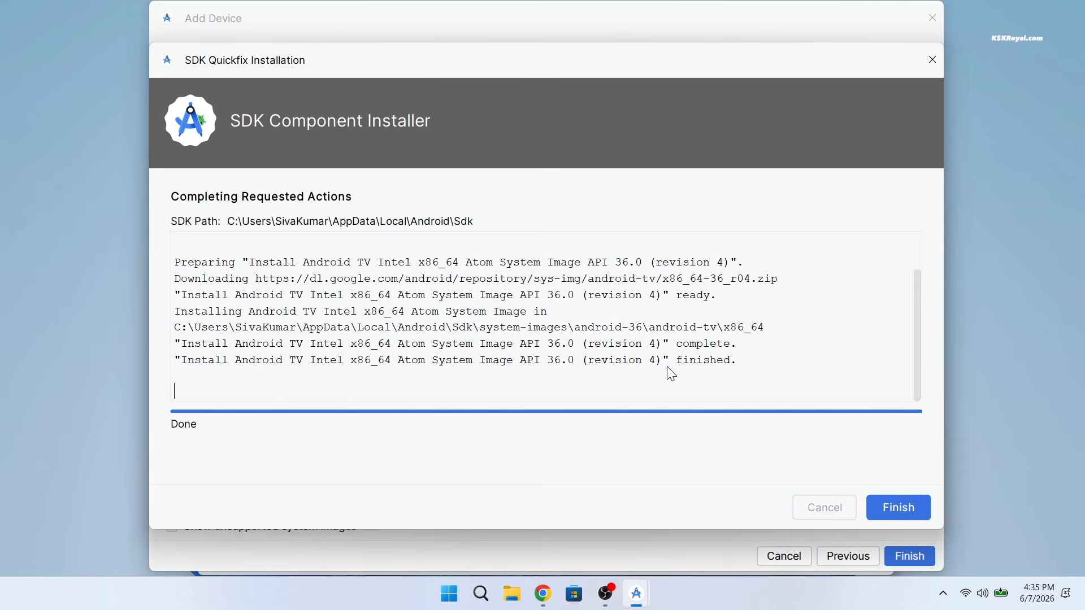
click(906, 506)
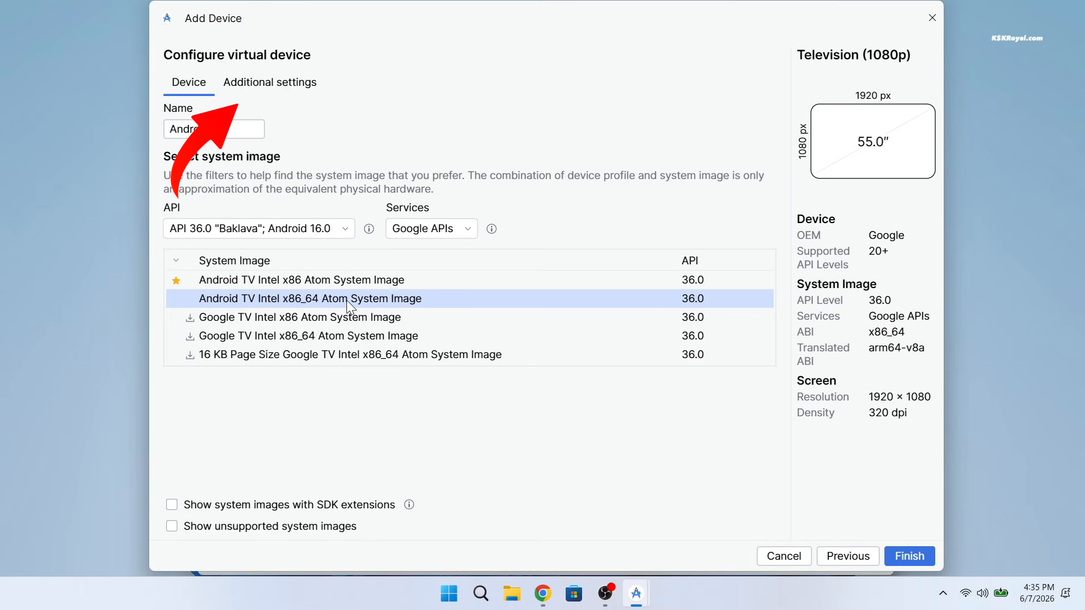
In the virtual device's additional settings, set the default boot to Cold and the internal storage to 16 GB
click(239, 83)
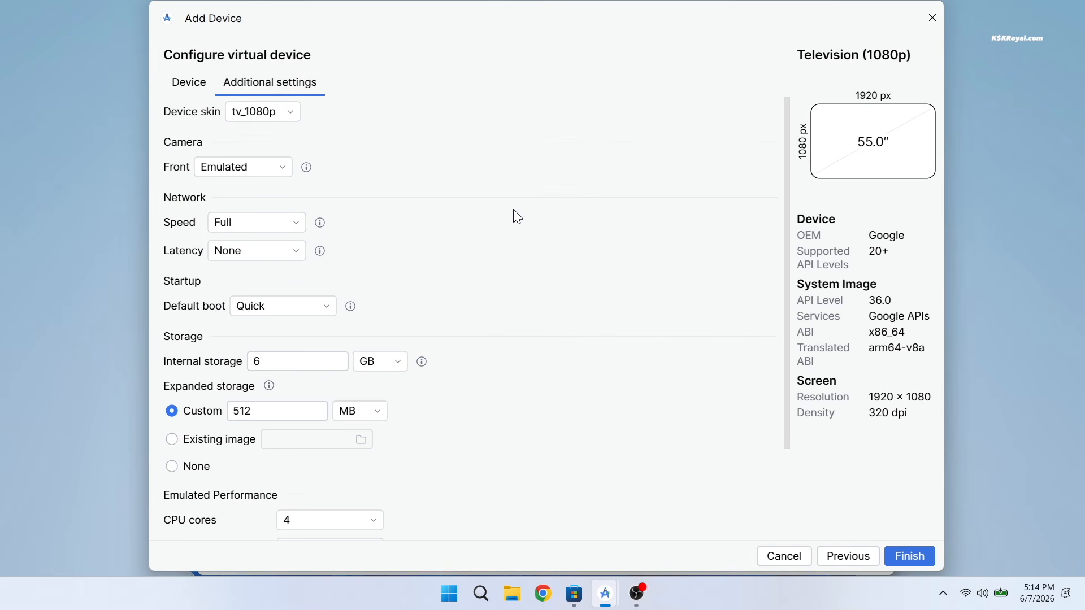
click(278, 308)
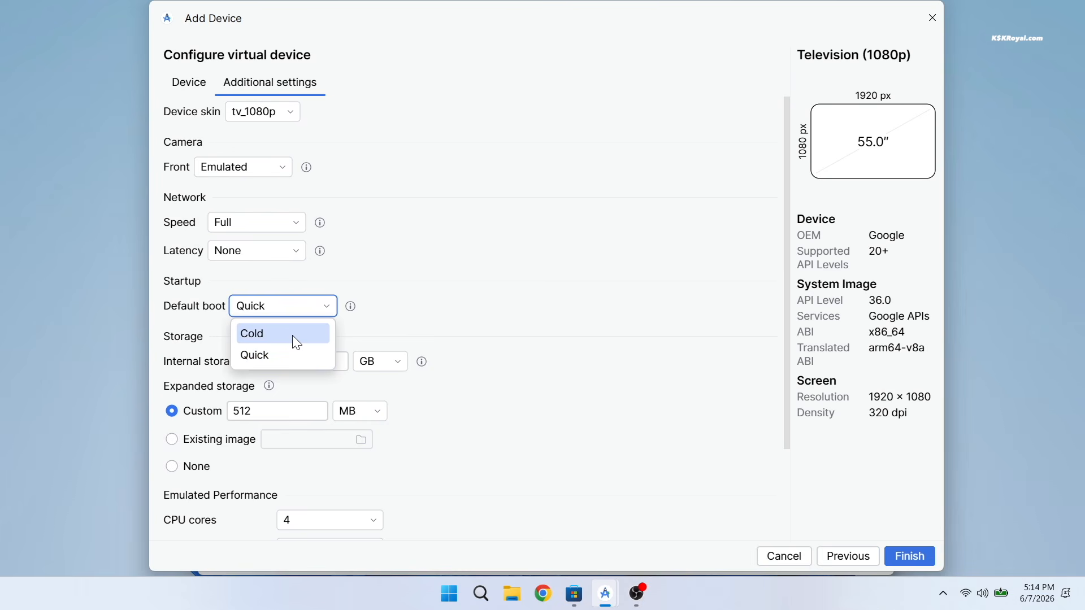
click(292, 334)
drag(289, 365, 251, 363)
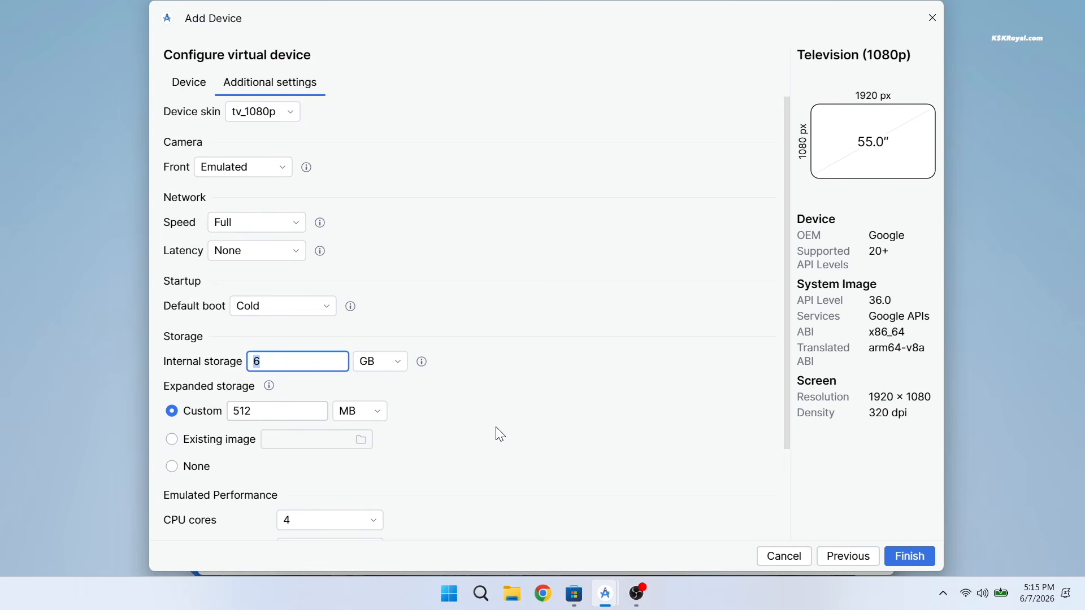
text(16)
Check the free space on Local Disk (C:) in File Explorer and close its window
click(511, 593)
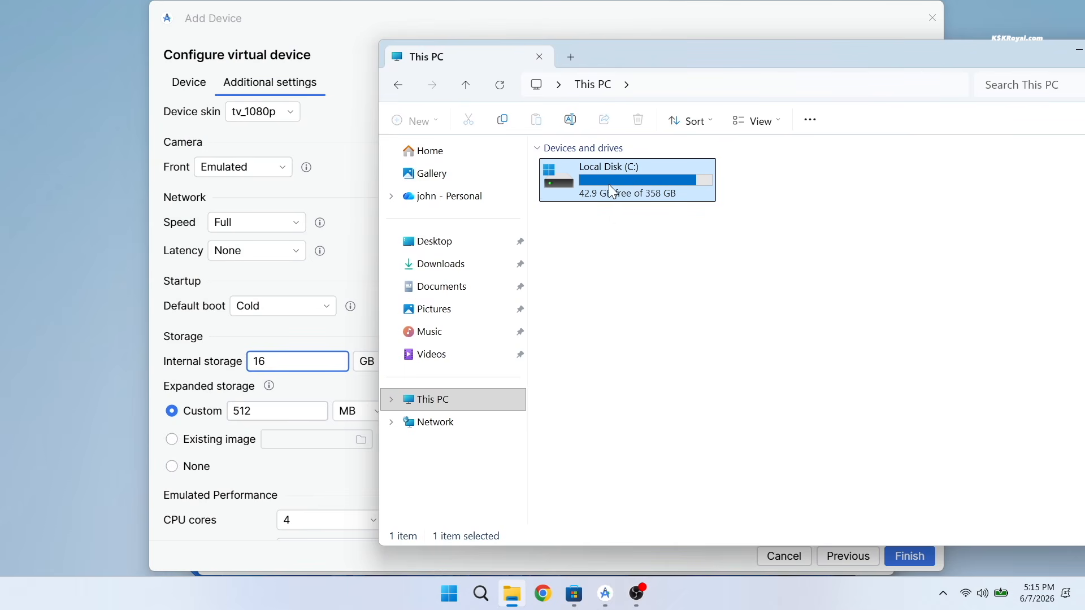
mouse_move(616, 193)
drag(773, 56, 770, 112)
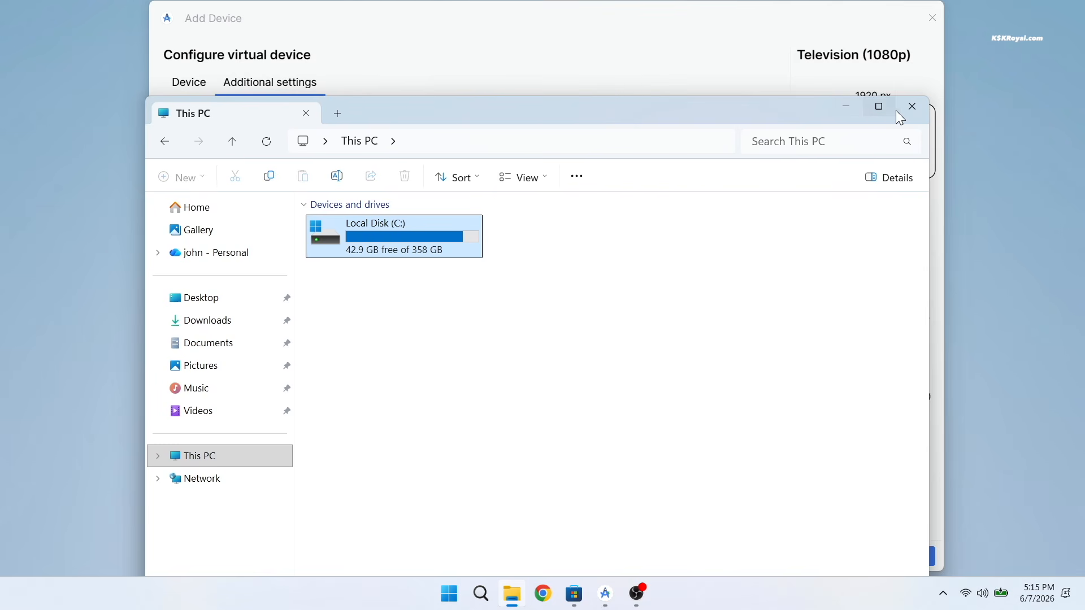
click(913, 107)
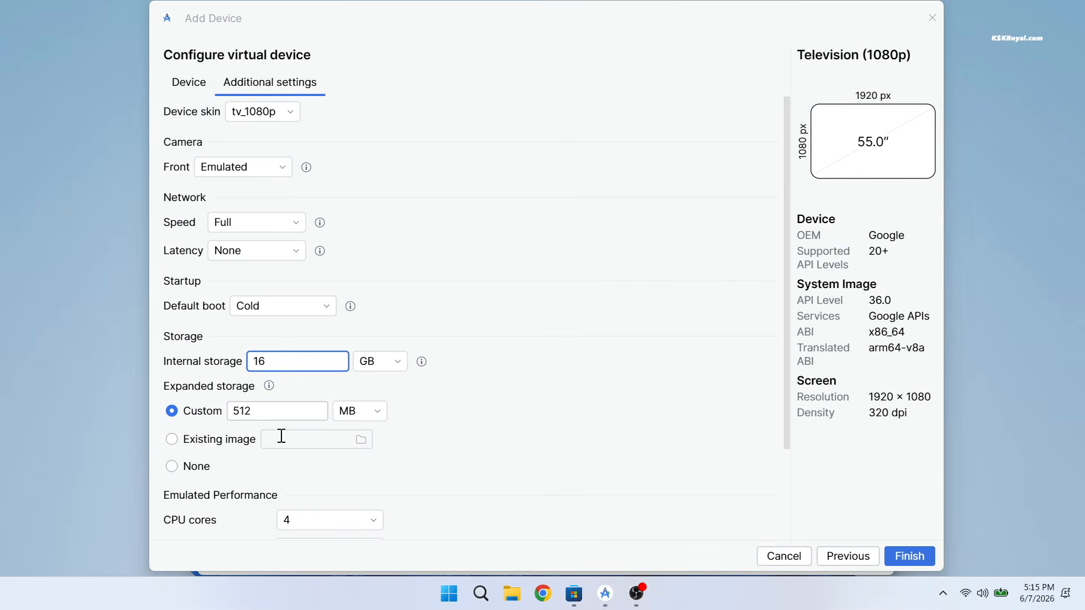
Use 4 CPU cores and Automatic graphics acceleration for the emulated performance, consulting Task Manager for the PC's hardware
scroll(439, 460, down, 3)
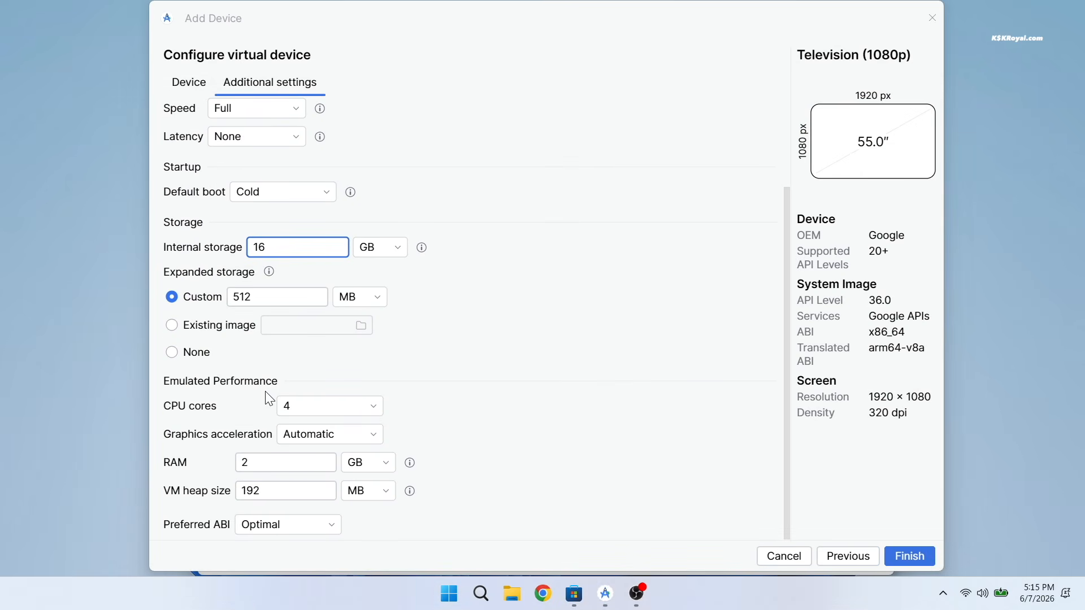
click(328, 410)
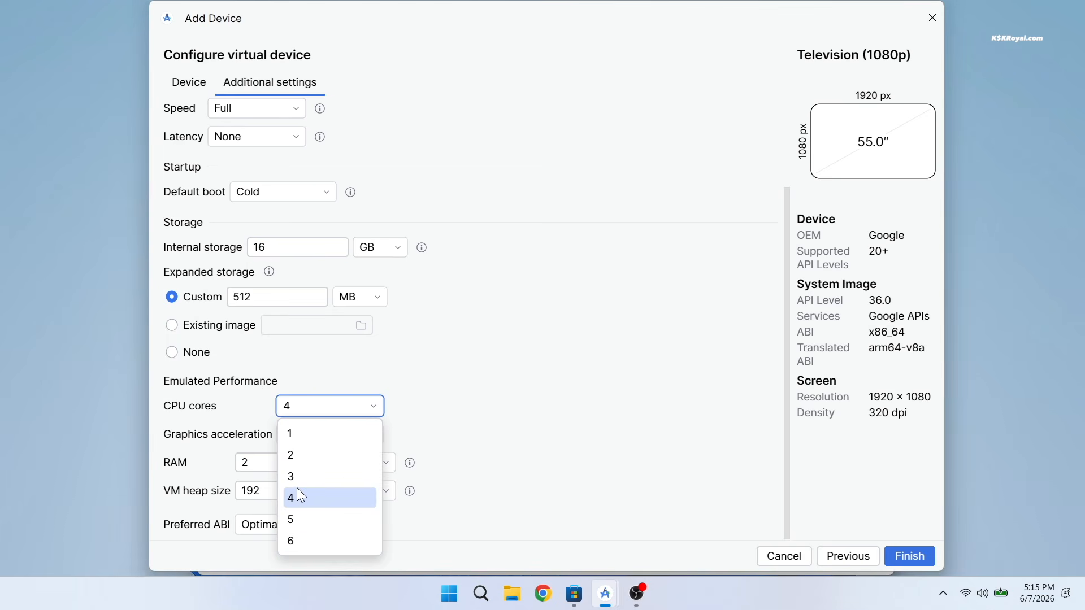
key(ctrl+shift+Escape)
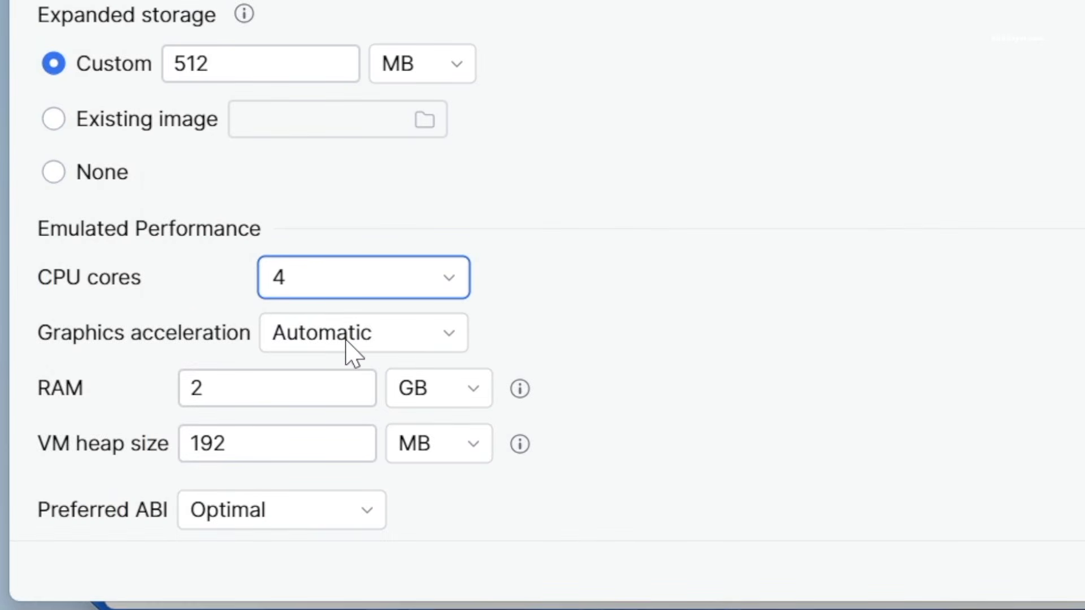
click(346, 340)
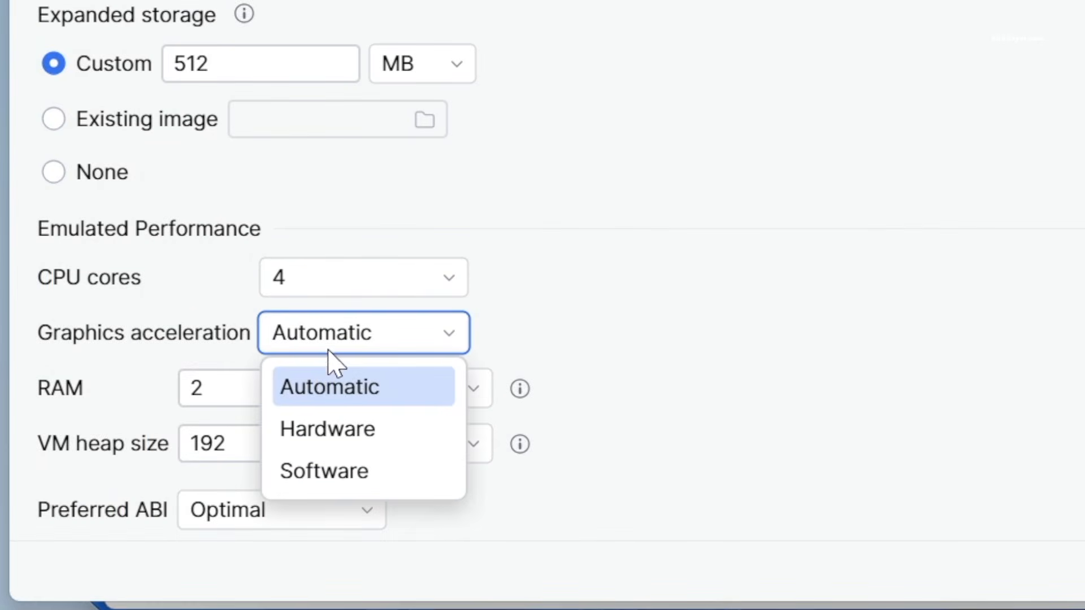
click(370, 395)
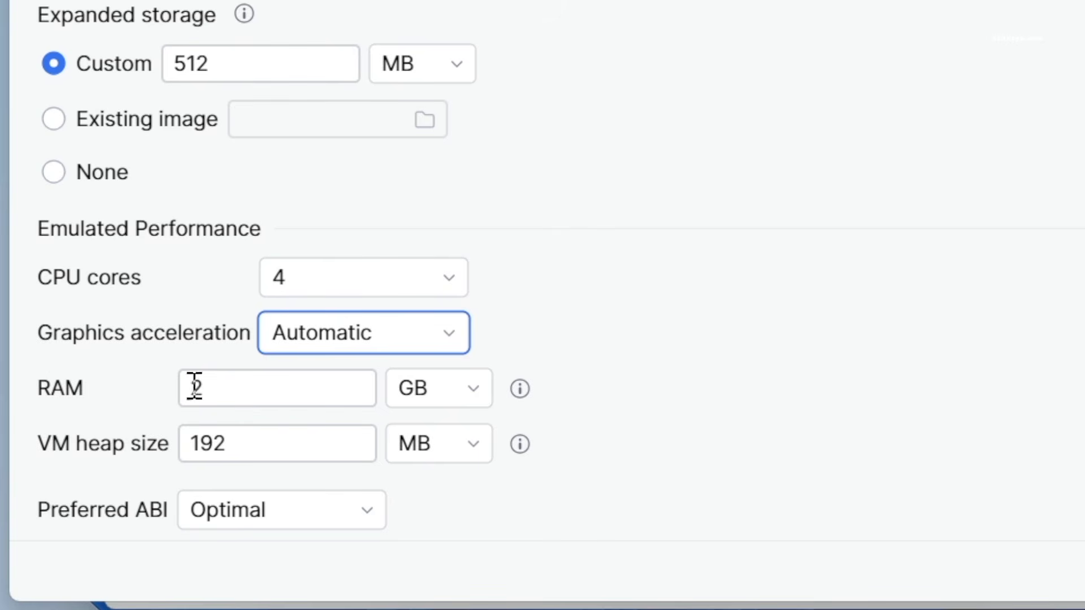
Set the virtual device's RAM to 8 GB, consulting Task Manager for the installed memory, and finish creating the device
drag(271, 392, 170, 406)
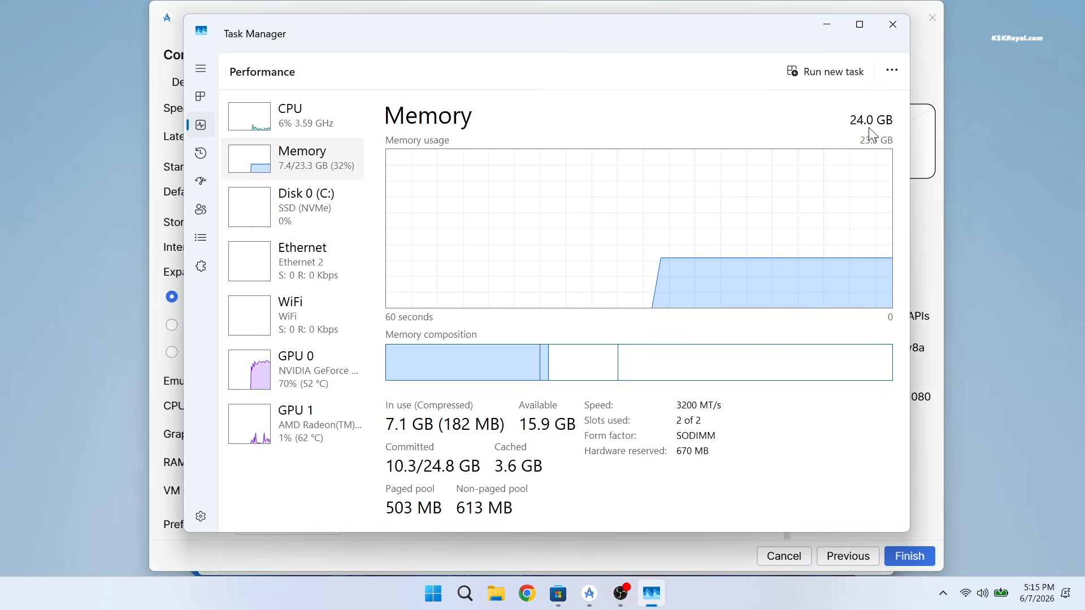
click(827, 25)
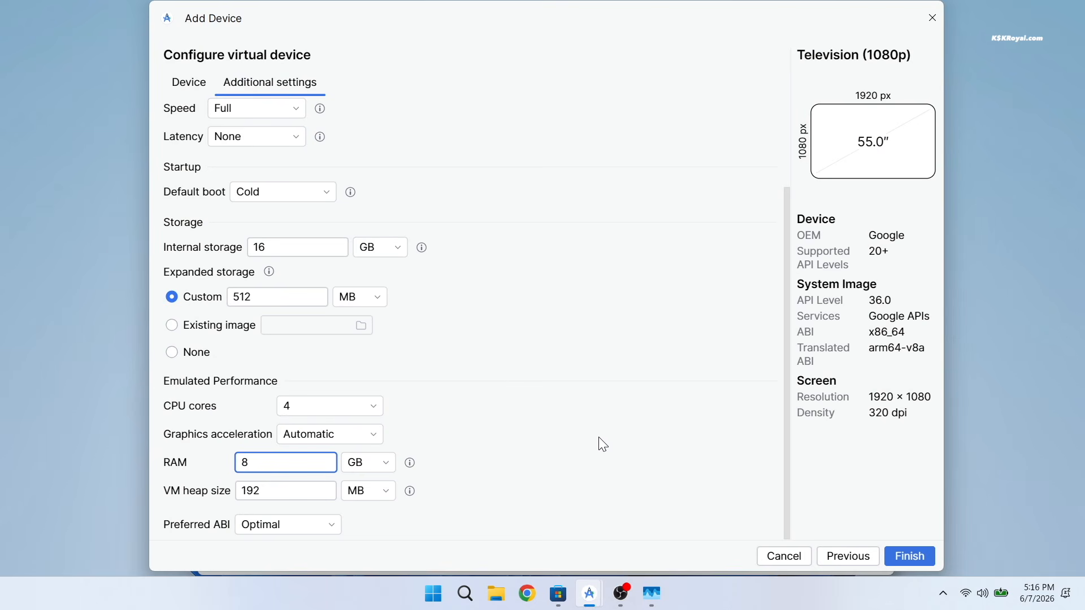
scroll(588, 473, up, 3)
scroll(588, 473, down, 3)
scroll(588, 473, up, 3)
scroll(588, 474, down, 3)
click(913, 555)
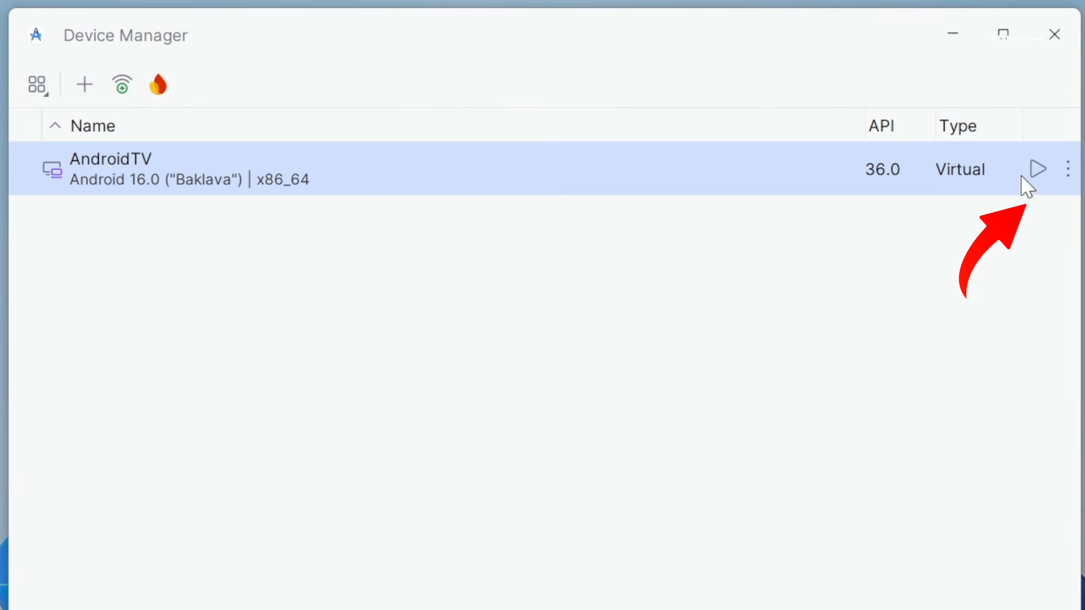
Start the AndroidTV virtual device, minimize the Device Manager and reposition the emulator window on the desktop
click(1042, 169)
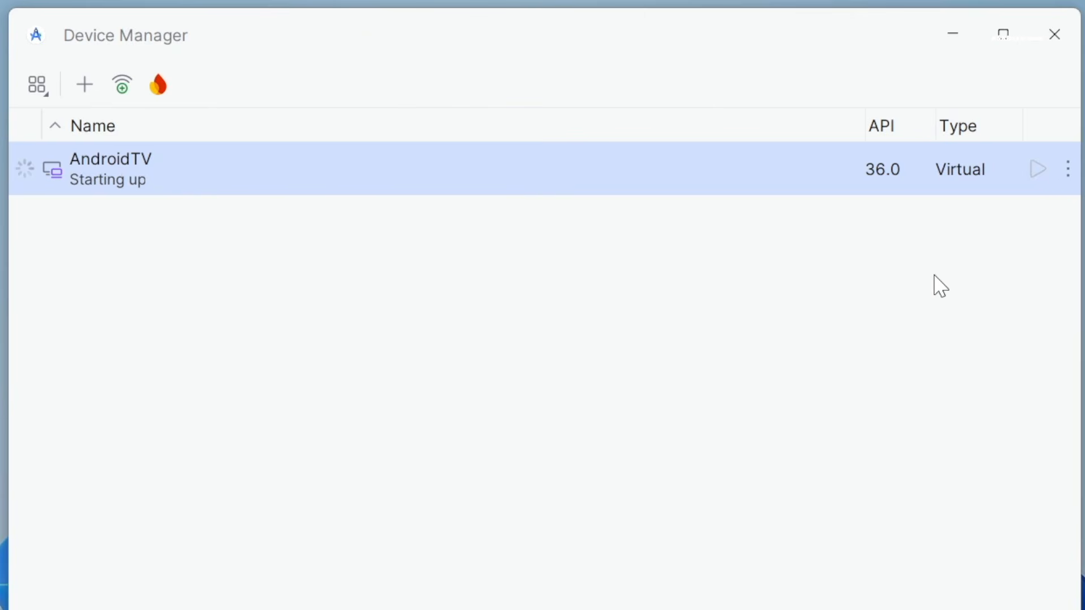
click(952, 33)
click(954, 36)
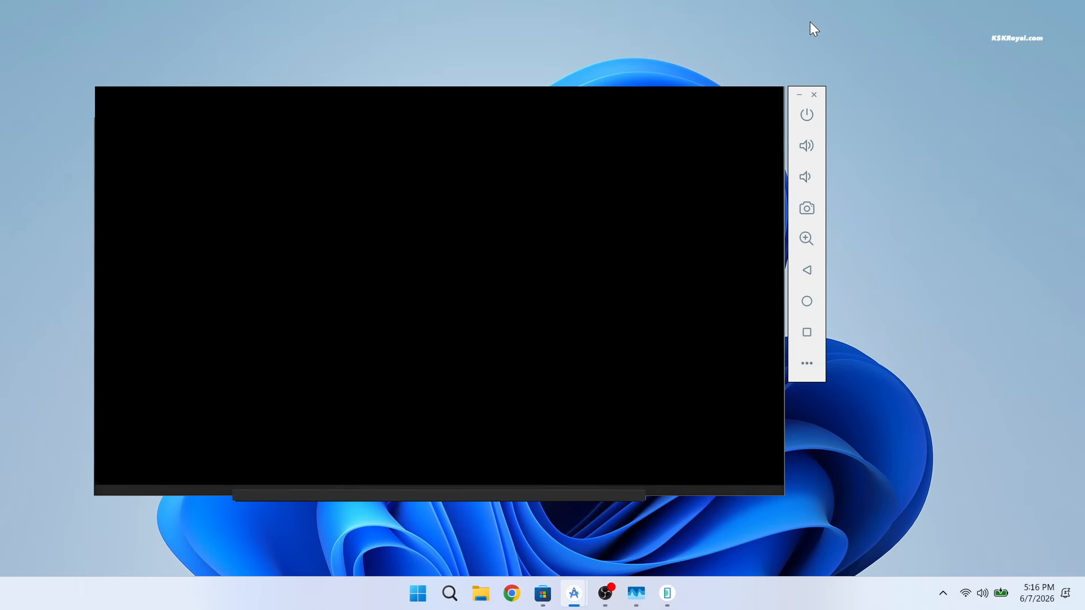
drag(616, 496, 697, 485)
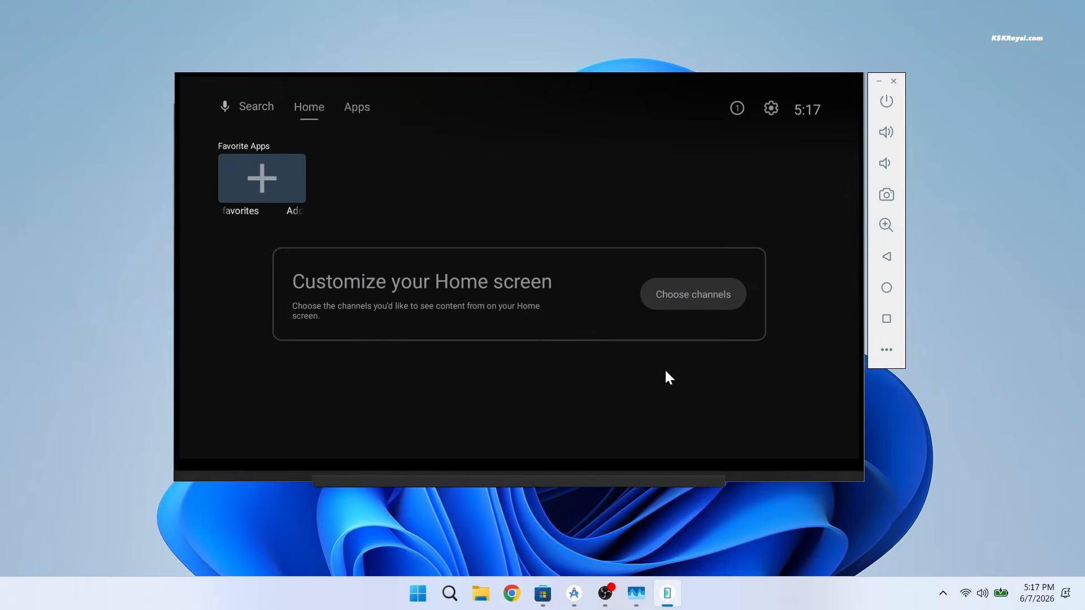
Open the About page under Device Preferences in the Android TV settings
key(Up)
key(Up)
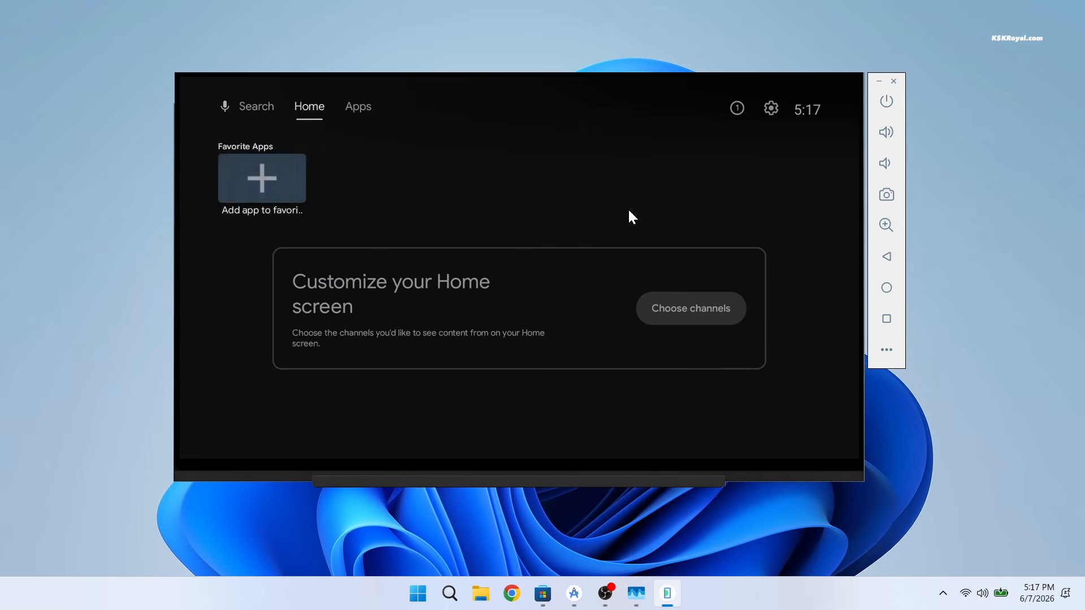
key(Right)
key(Right)
key(Right)
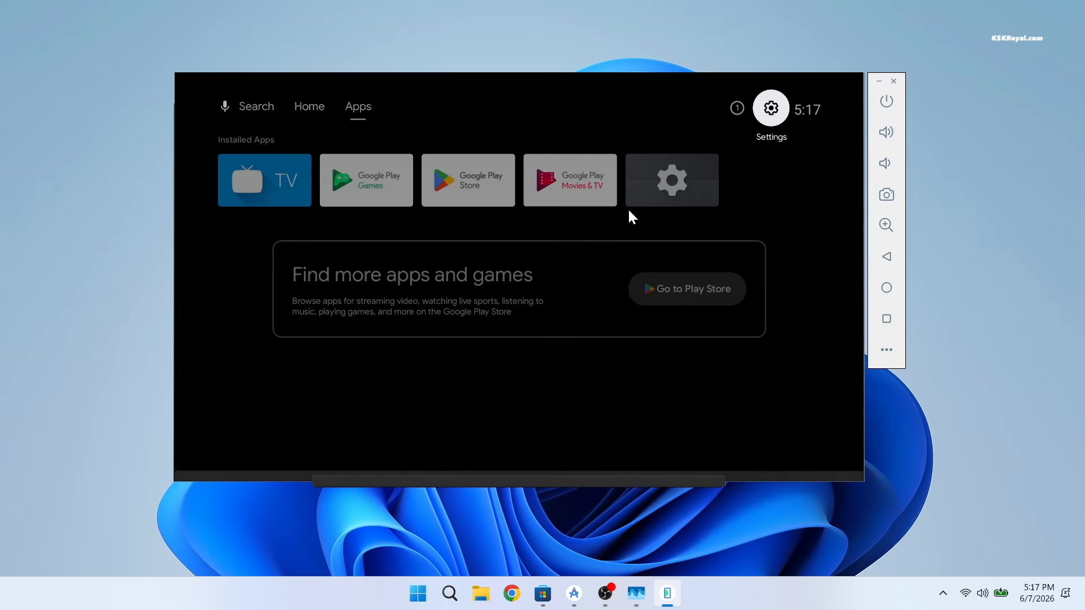
key(Return)
key(Down)
key(Return)
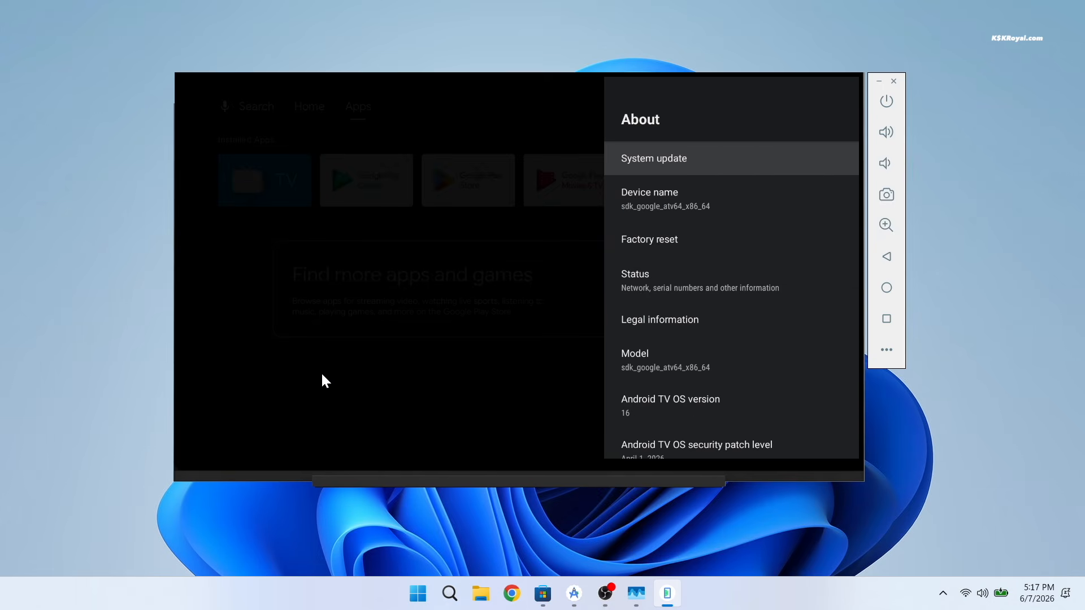
Look through the About details and launch the Android version animation from the Android TV OS version entry
key(Down)
key(Down)
key(Down)
key(Down)
key(Down)
key(Down)
key(Down)
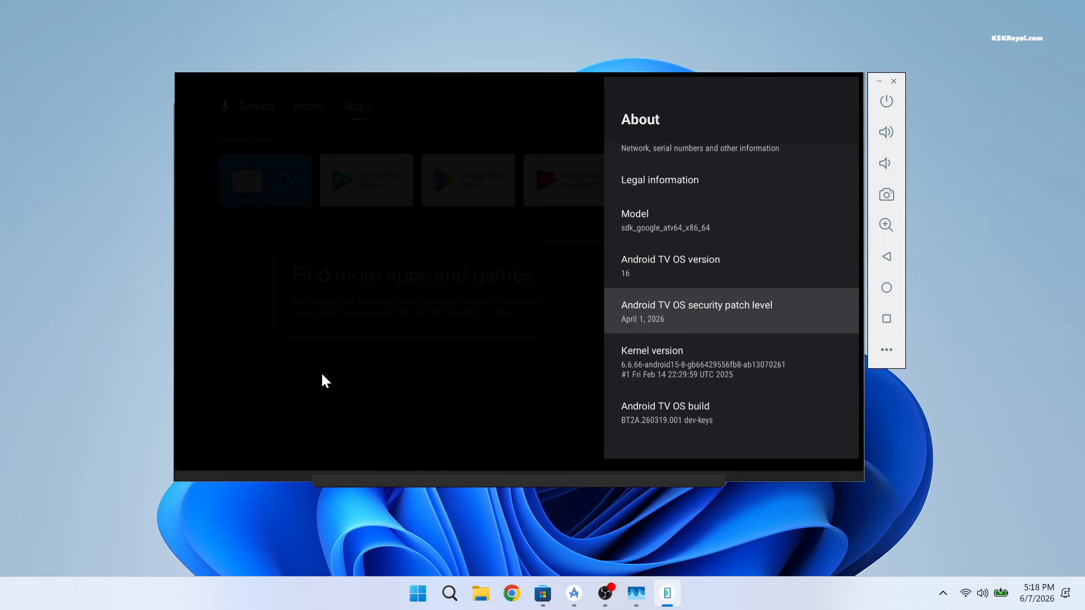
key(Up)
key(Return)
key(Return)
key(Return)
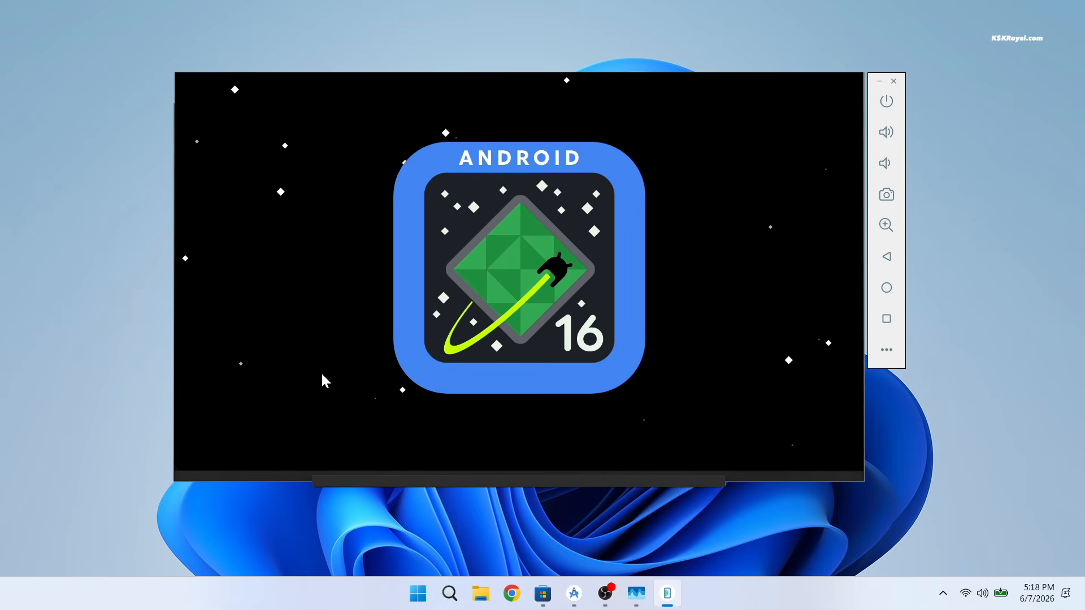
Consult the emulator's keyboard shortcuts in the Extended Controls help and close that window
key(F1)
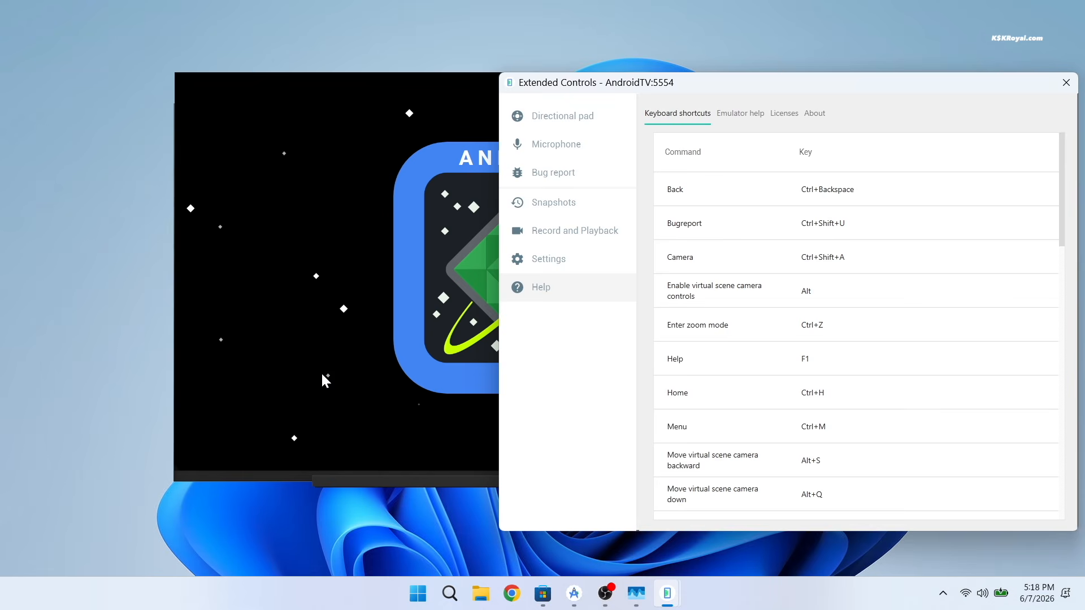
drag(700, 81, 508, 73)
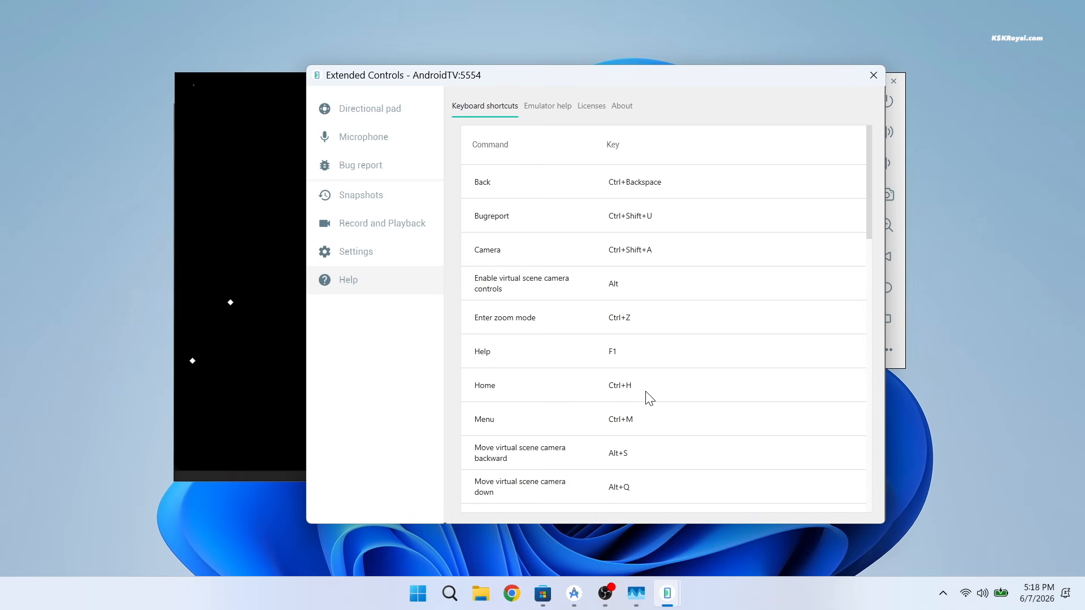
click(870, 78)
Go back from the version animation through the settings pages to the Android TV Apps screen
key(ctrl+BackSpace)
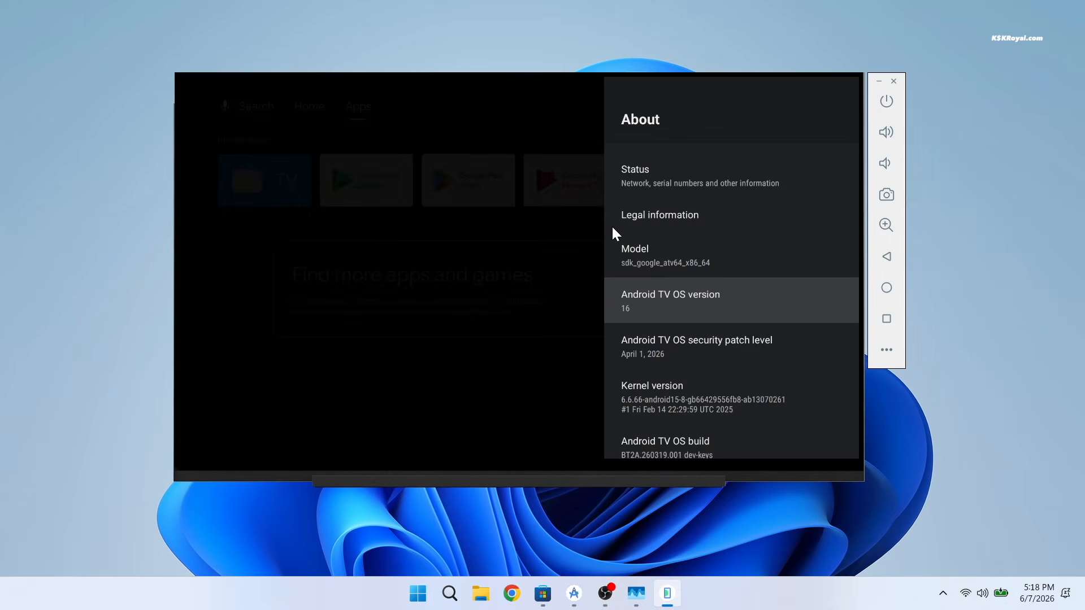
key(ctrl+BackSpace)
key(ctrl+BackSpace)
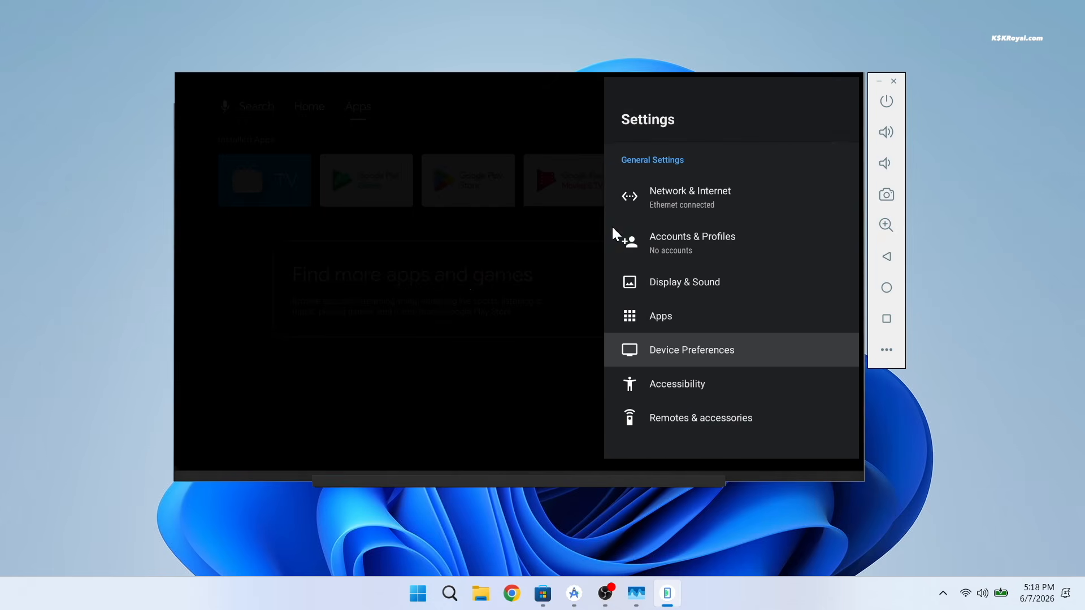
key(ctrl+BackSpace)
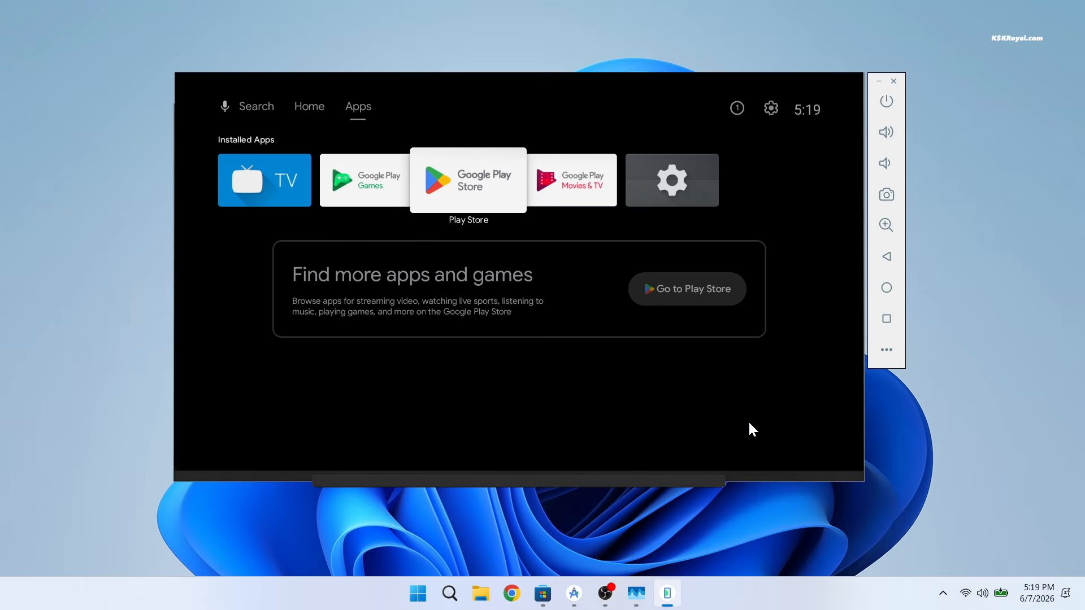
Minimize the emulator, get AutoHotkey v2 Store Edition from the Microsoft Store and minimize the store window
click(880, 83)
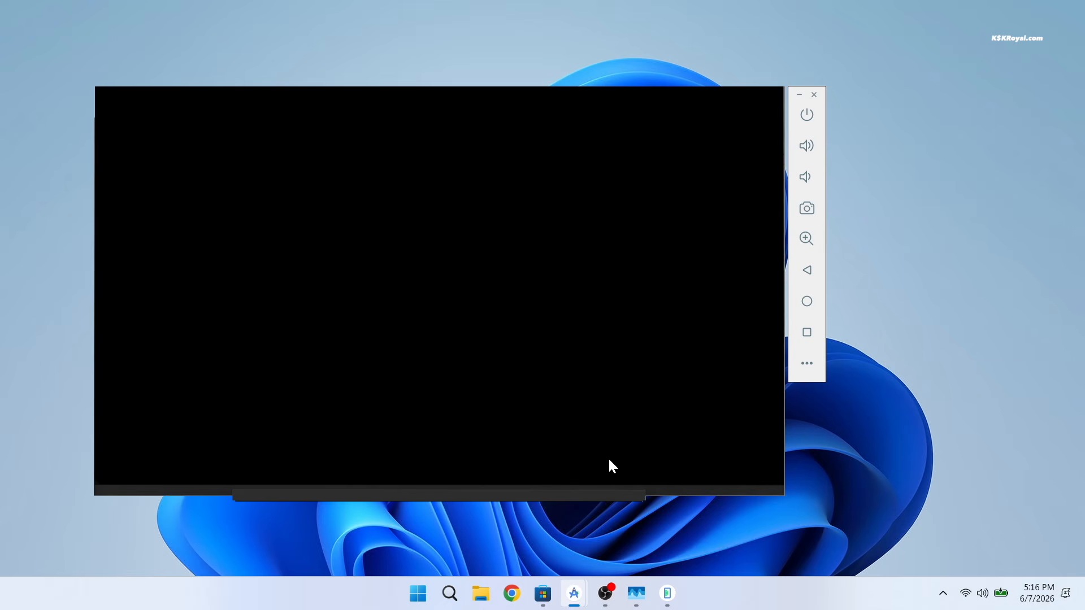
drag(614, 494, 706, 469)
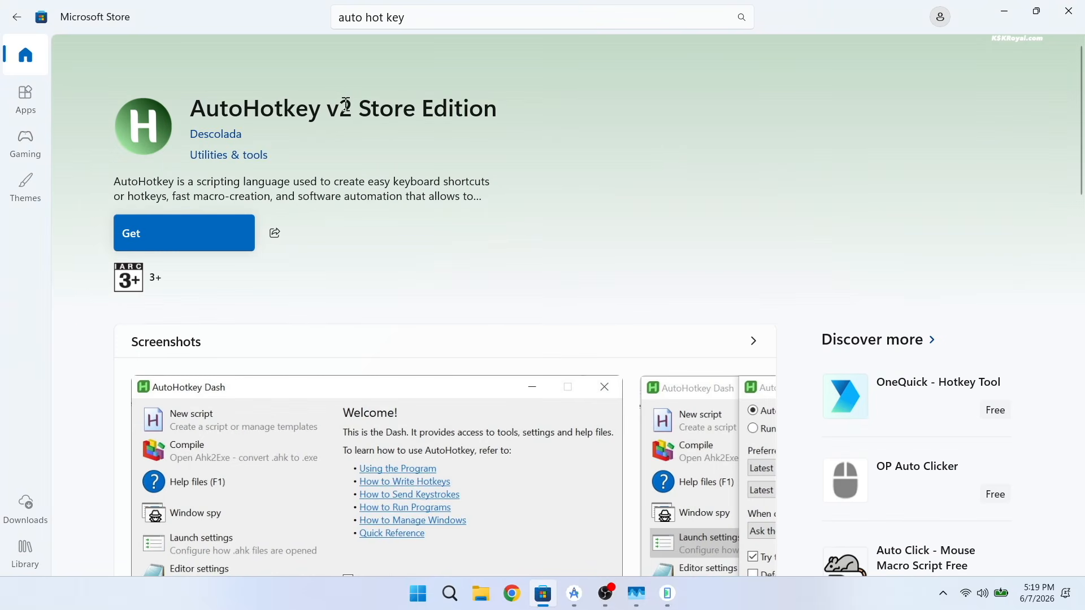
click(222, 231)
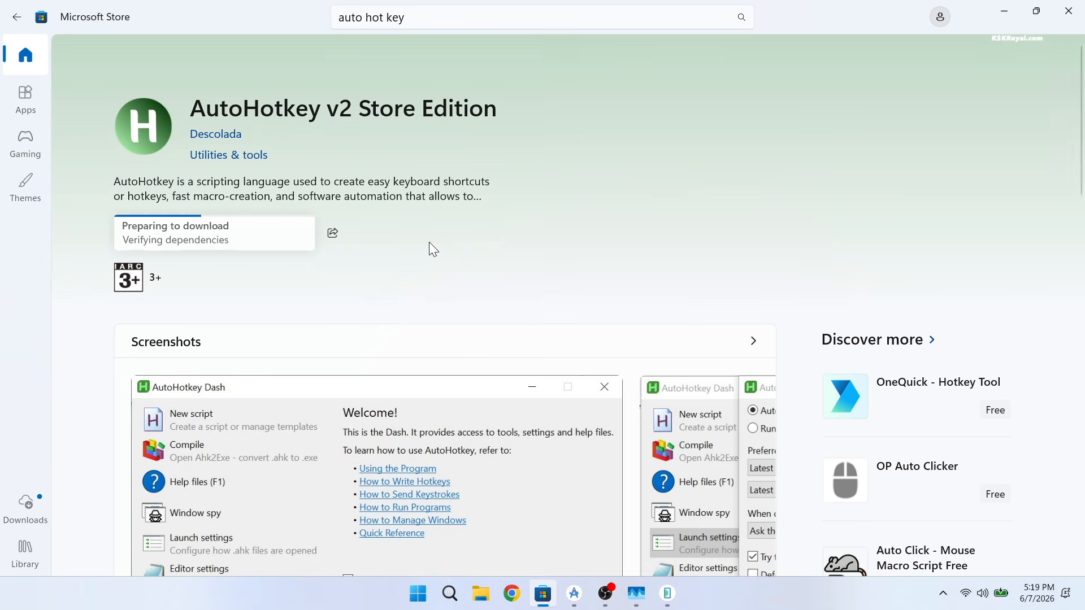
click(1004, 12)
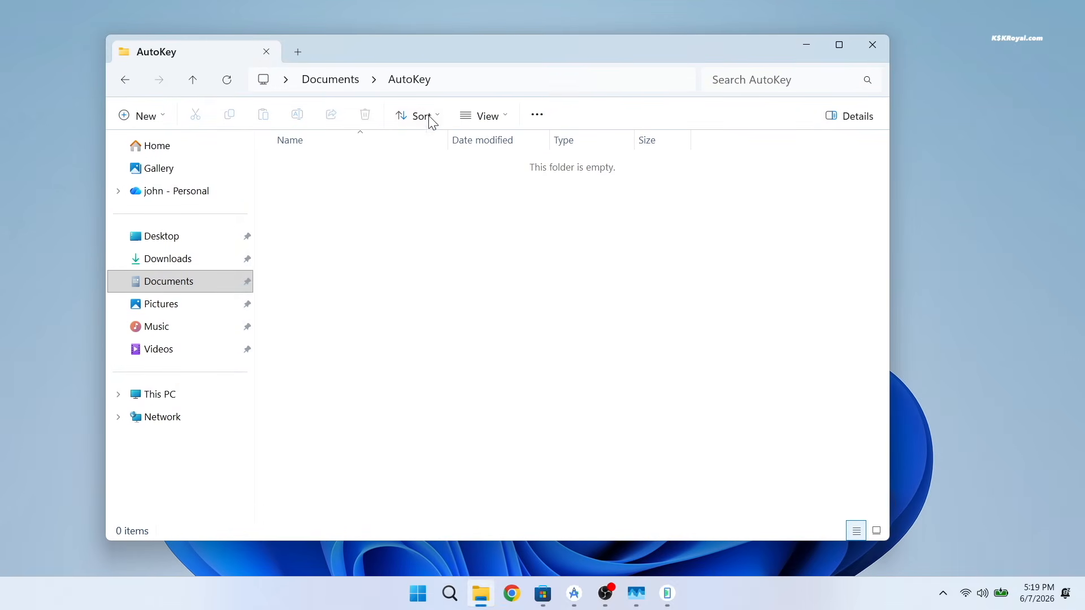
Create a new AutoHotkey script named AndroidTVFullScreen in the Documents > AutoKey folder
right_click(428, 211)
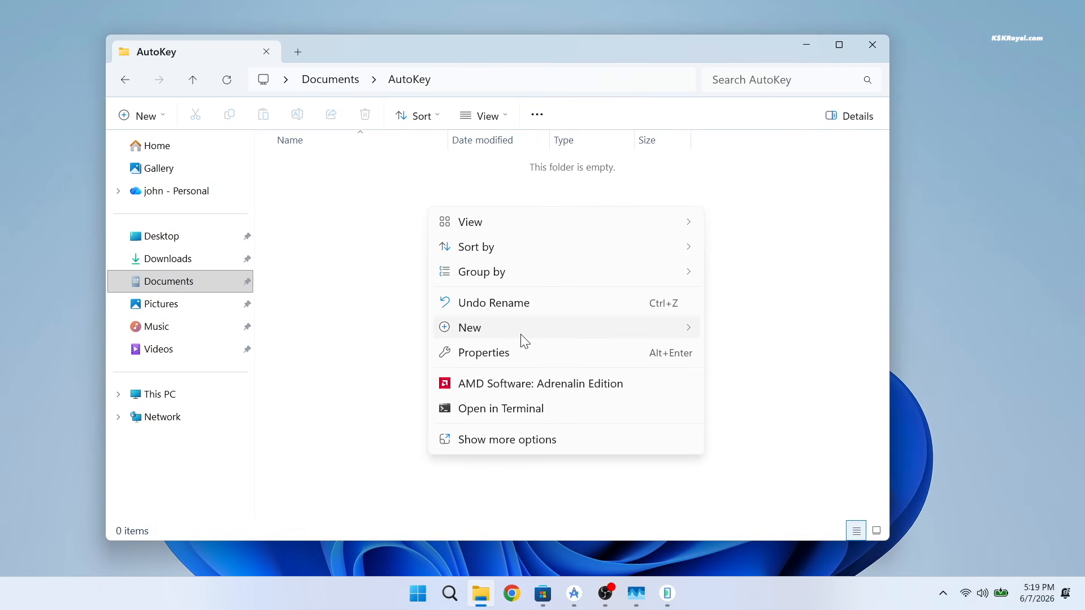
mouse_move(521, 334)
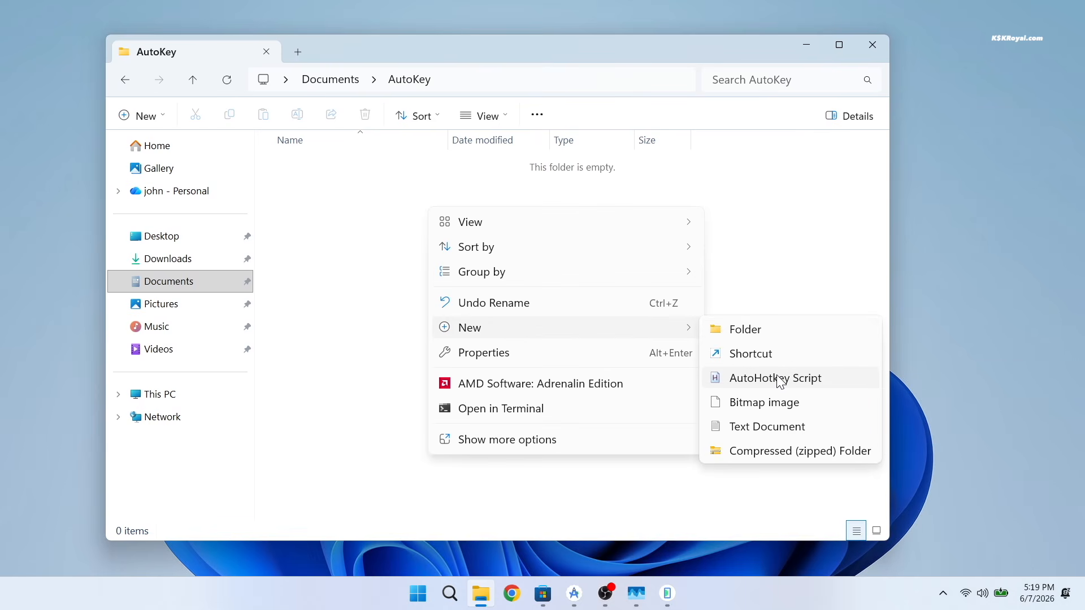
click(813, 383)
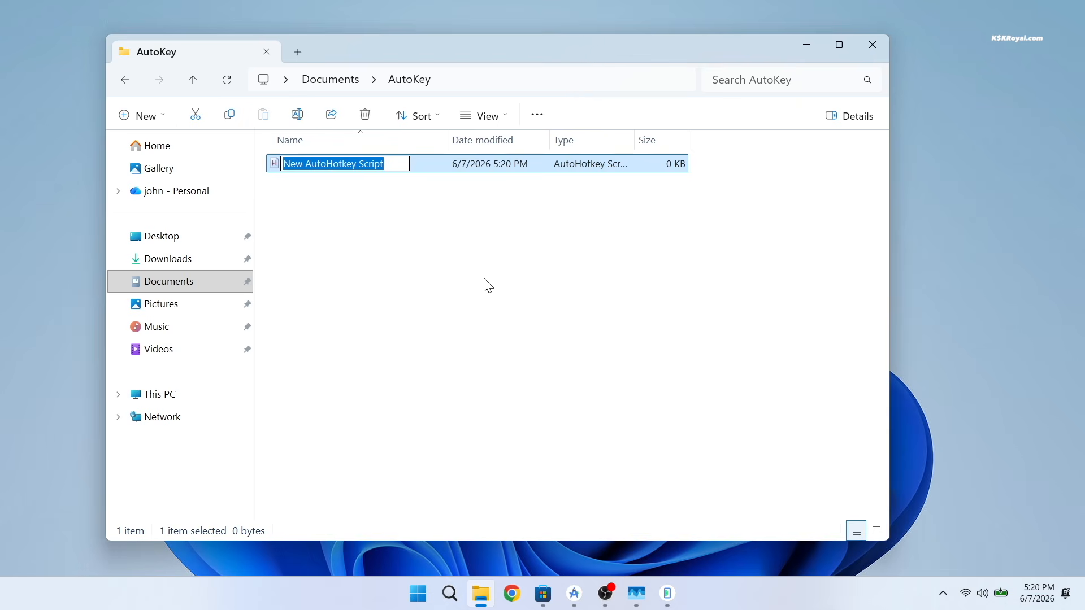
text(Android)
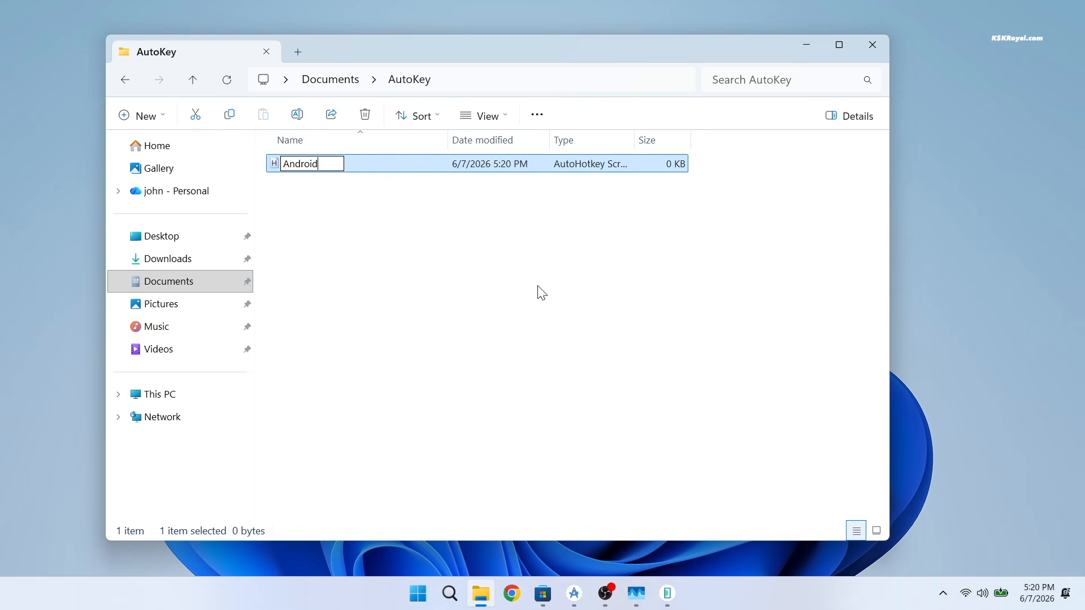
text(TVFullScreen)
key(Return)
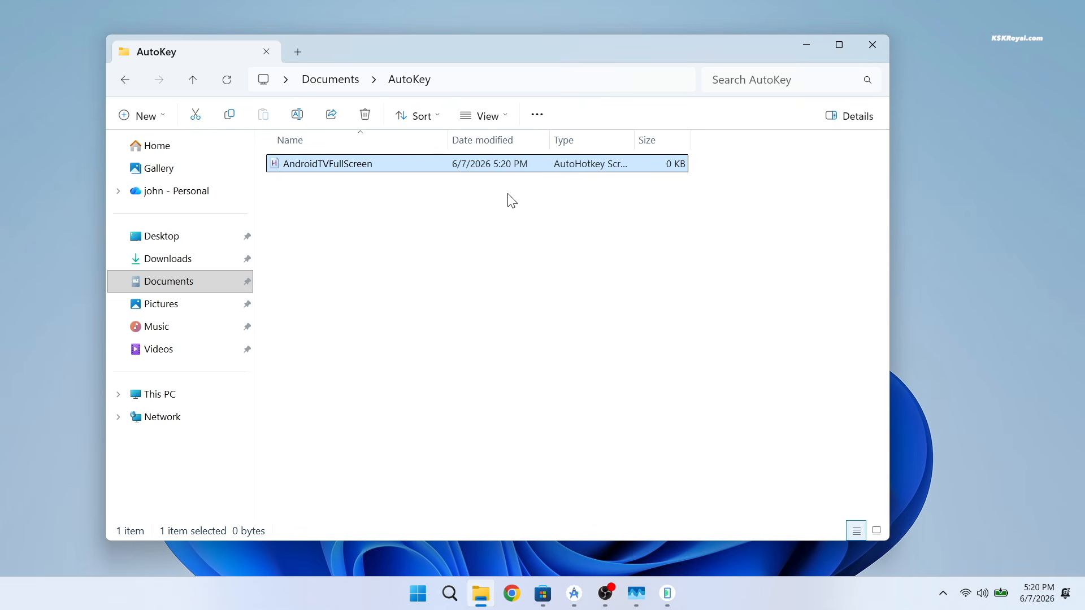
Paste the AutoHotkey v2.0 F11 full-screen toggle code into the AndroidTVFullScreen script in Notepad, save it and close Notepad
right_click(520, 166)
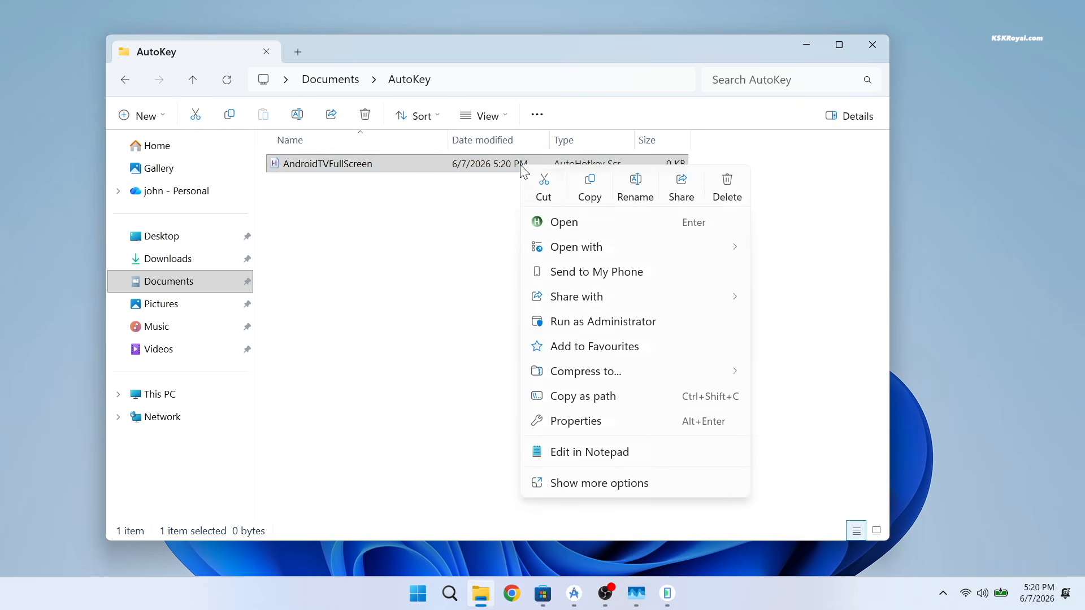
click(587, 452)
key(ctrl+v)
scroll(567, 333, up, 6)
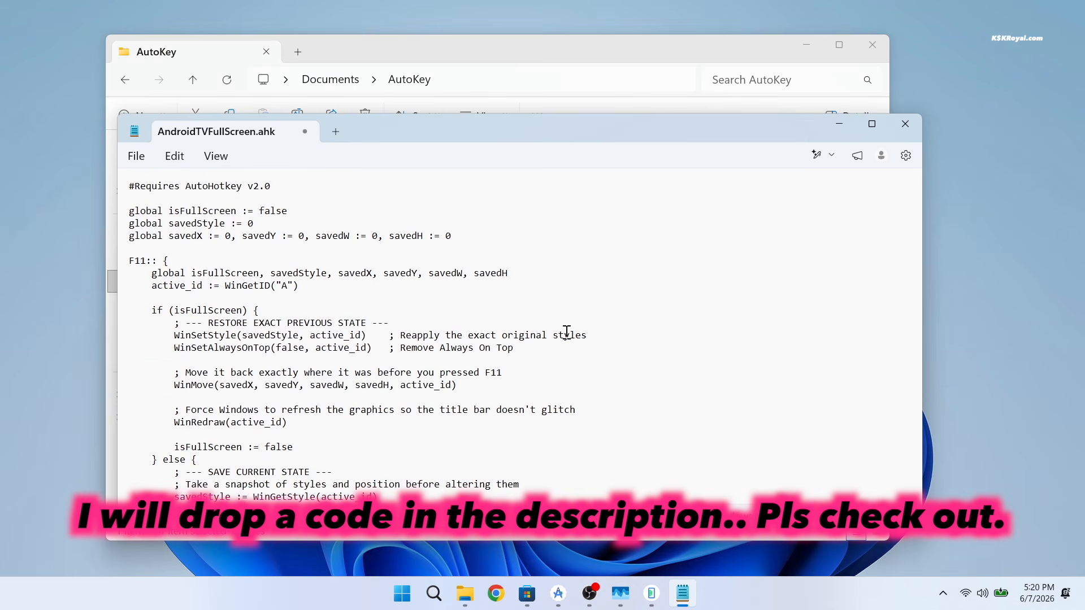
scroll(567, 333, up, 1)
key(ctrl+s)
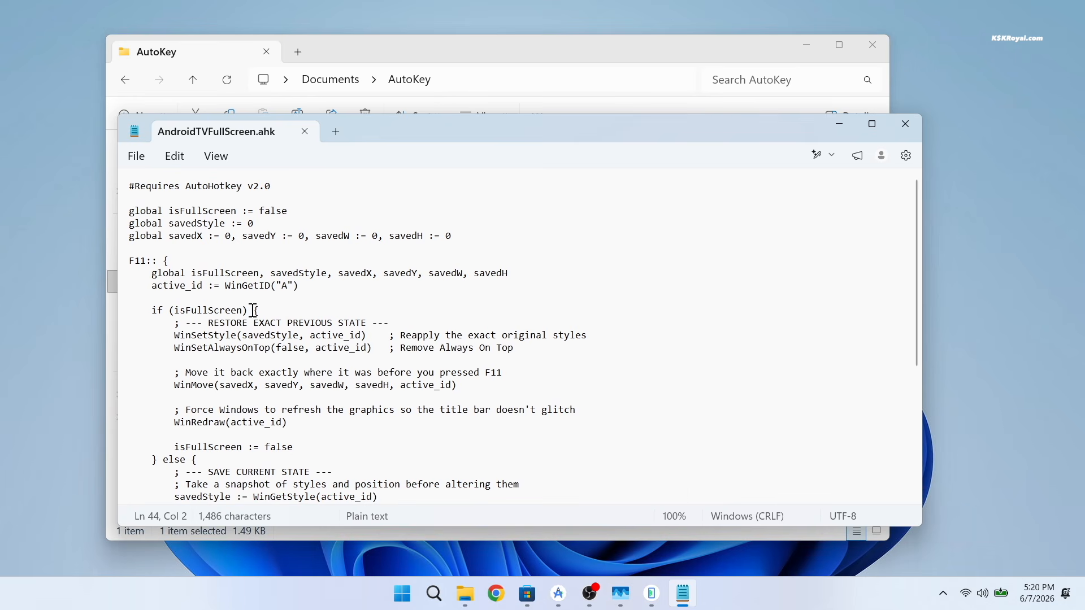
click(916, 126)
Run the AndroidTVFullScreen script, minimize File Explorer and check for the script among the hidden tray icons
double_click(362, 164)
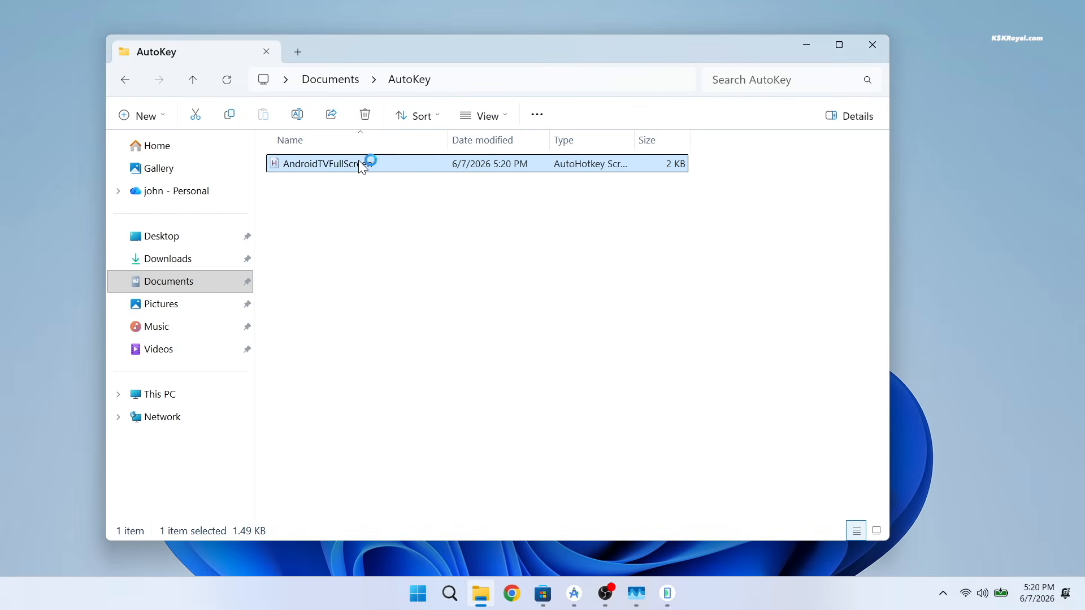
click(815, 43)
click(942, 593)
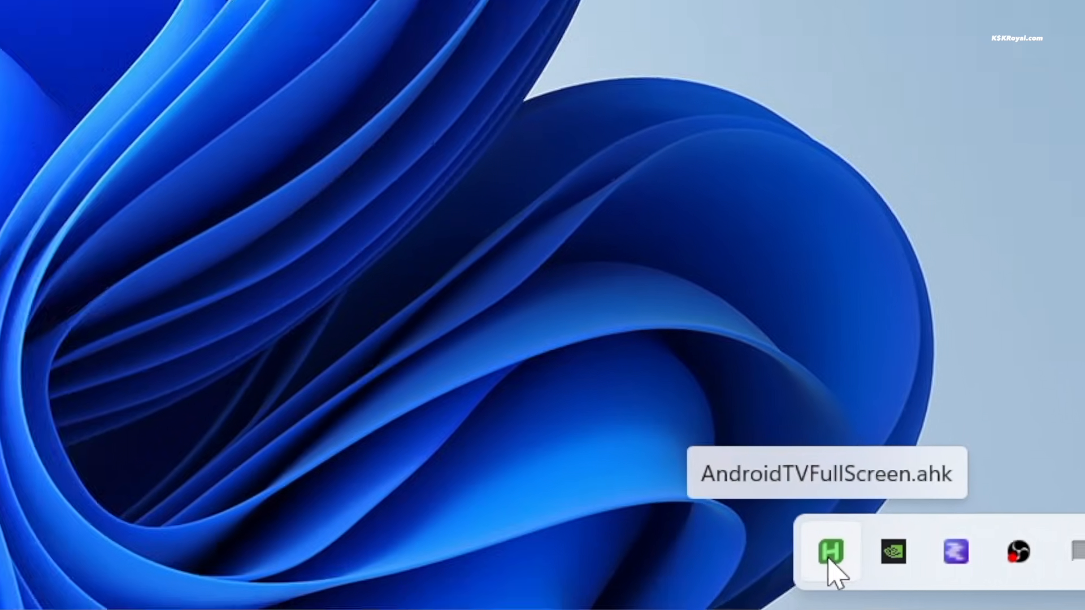
click(817, 552)
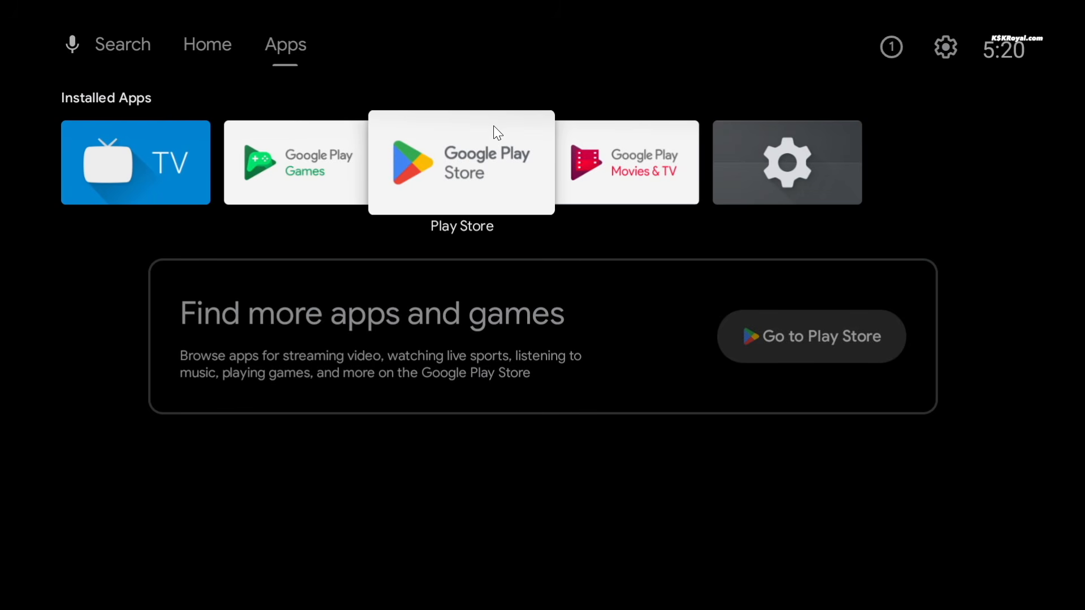
Toggle the emulator out of full screen and back, and browse the installed apps and header items of the Apps screen
key(F11)
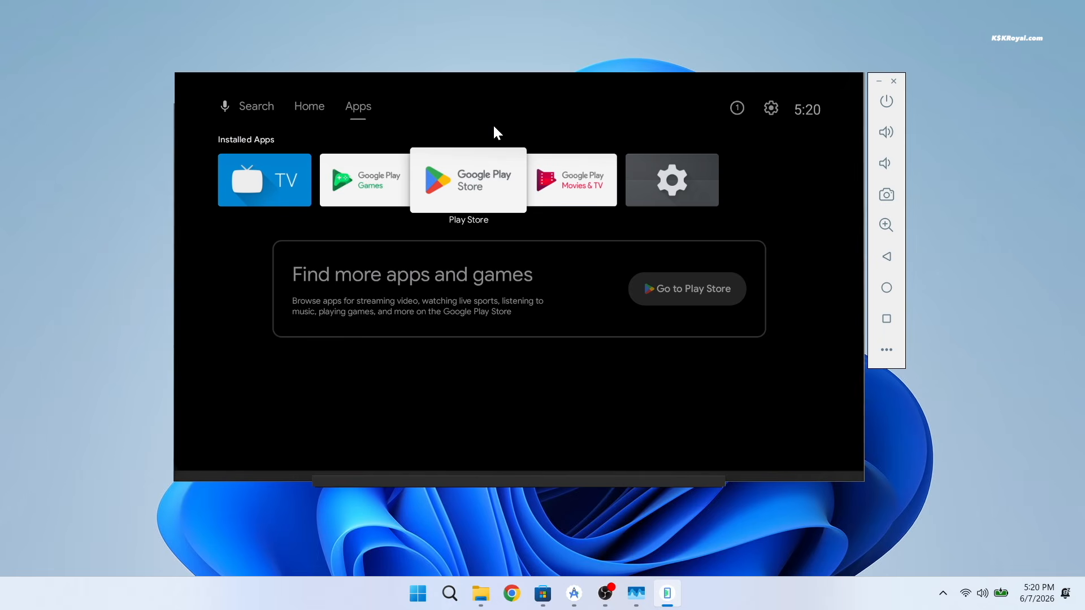
key(F11)
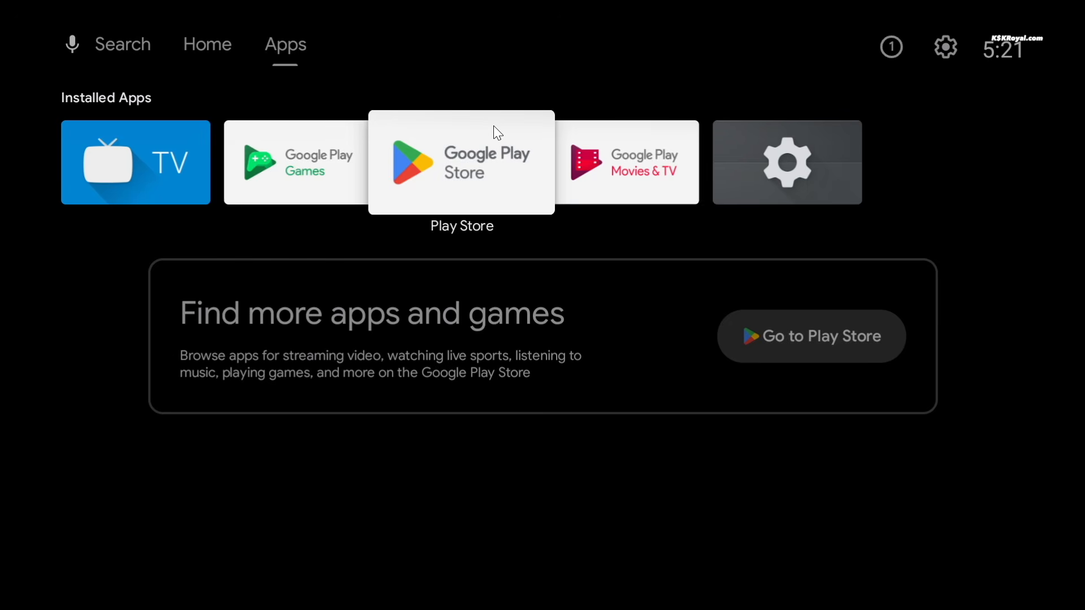
key(Down)
key(Up)
key(Left)
key(Left)
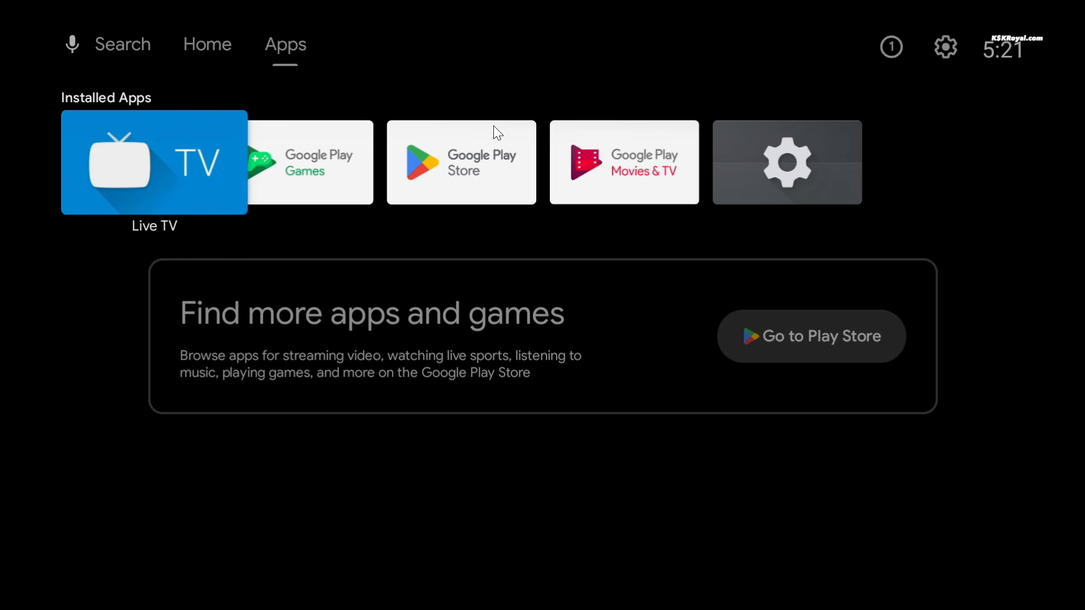
key(Up)
key(Right)
key(Right)
key(Left)
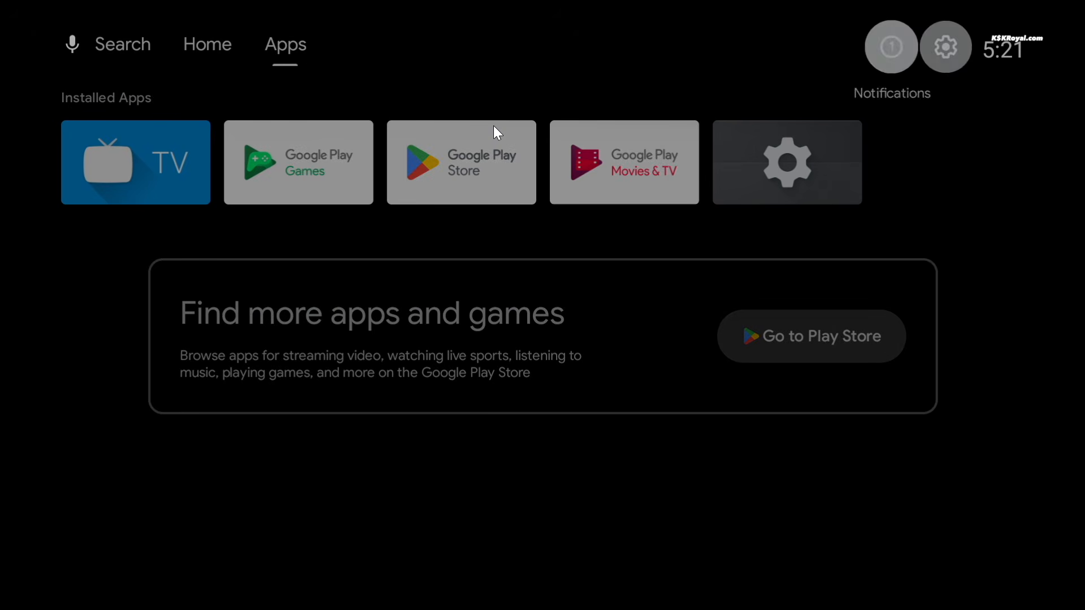
Open the Google Play Store and go to Red Ball 4 in the Get started with these games row
click(493, 126)
key(Left)
key(Left)
key(Left)
key(Left)
key(Left)
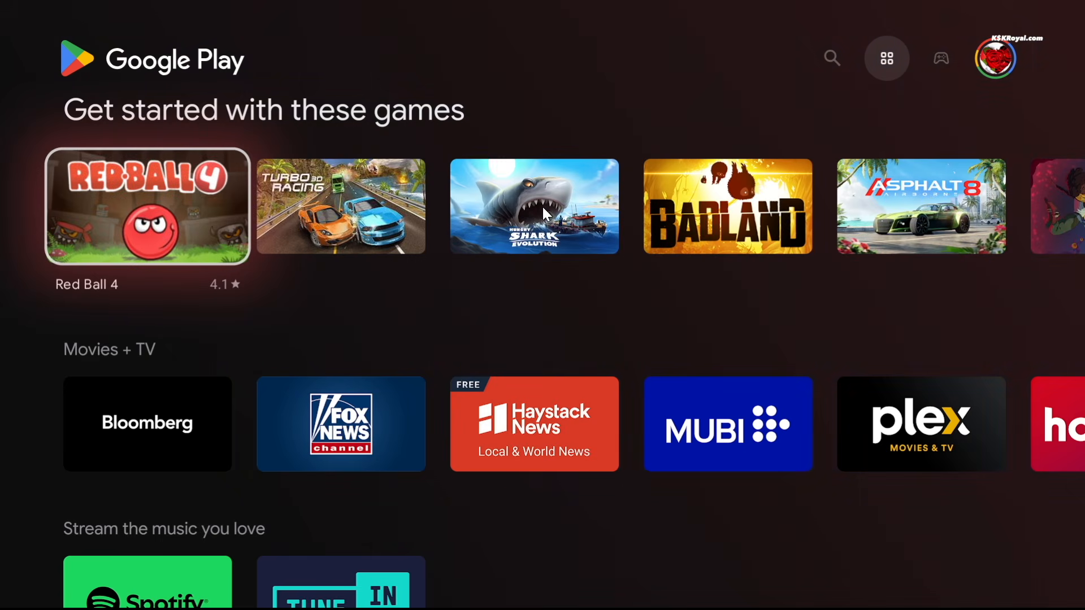
Open the Red Ball 4 page, look through its app screenshots and install the game
key(Return)
key(Down)
key(Right)
key(Right)
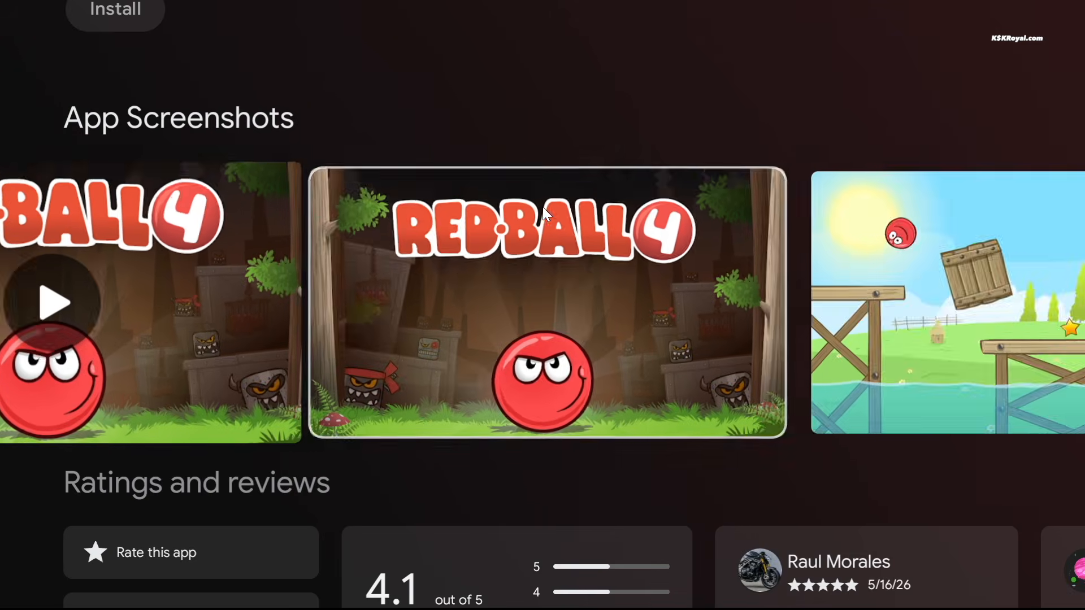
key(Up)
key(Return)
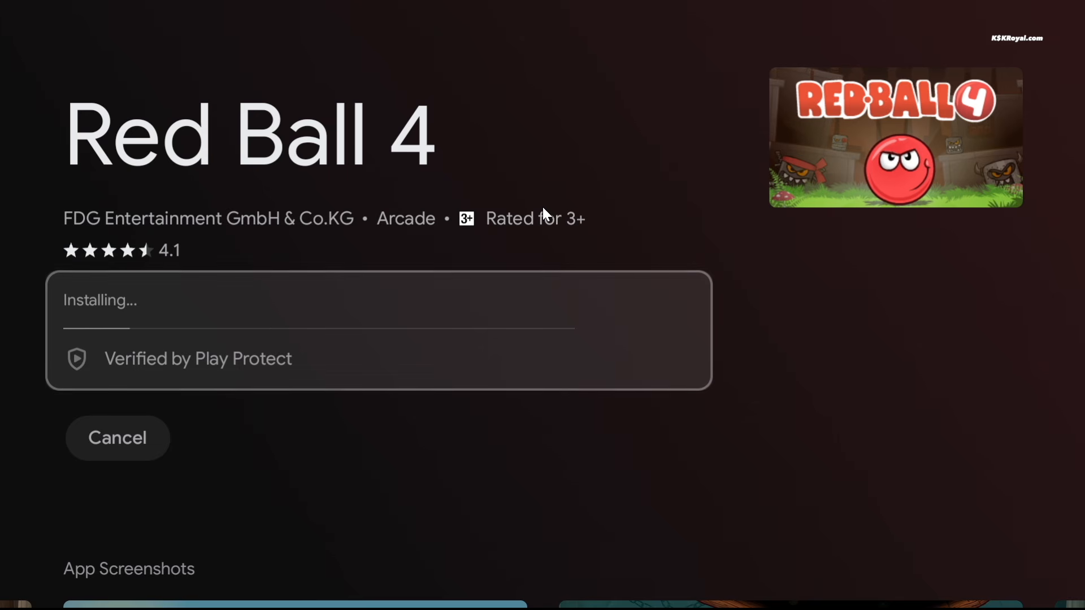
Launch Red Ball 4 and roll the ball forward up the hill in Level 01
key(Return)
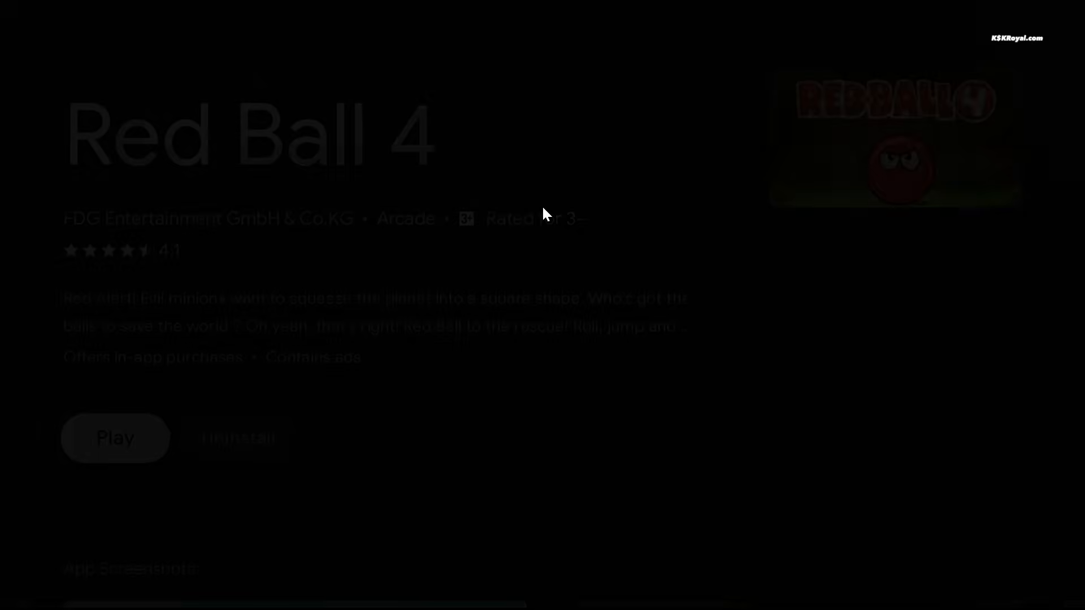
key(Right)
key(Right)
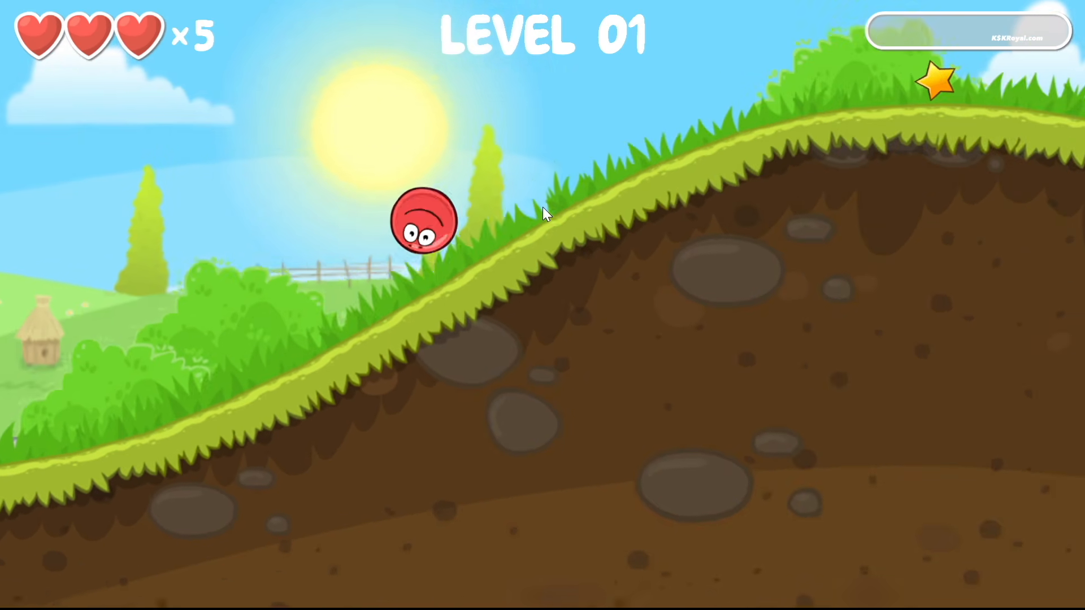
key(Right)
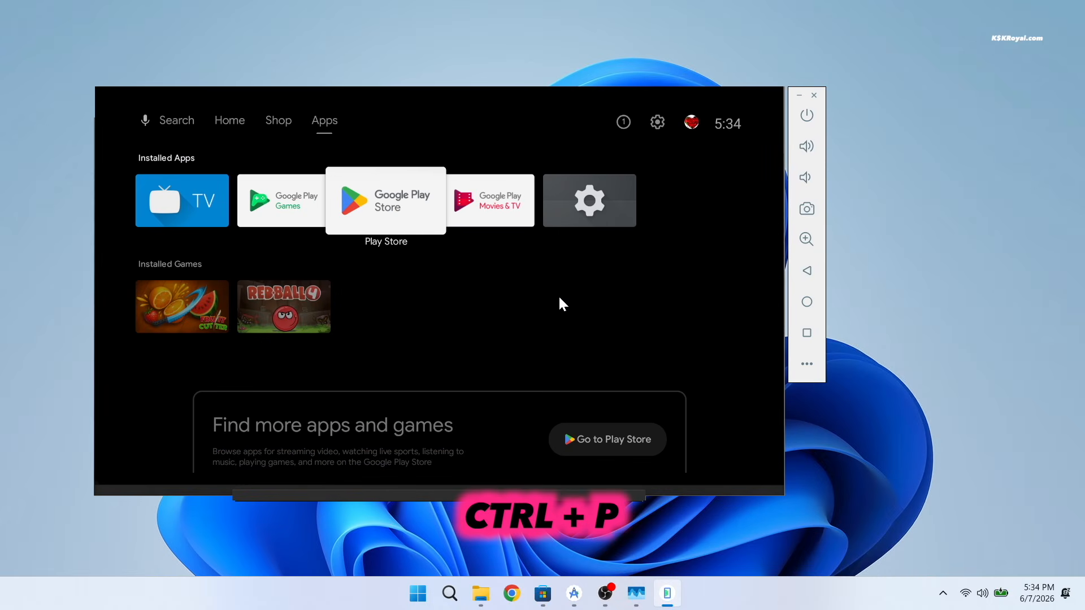
Power off the virtual TV's screen and close the emulator window
click(808, 118)
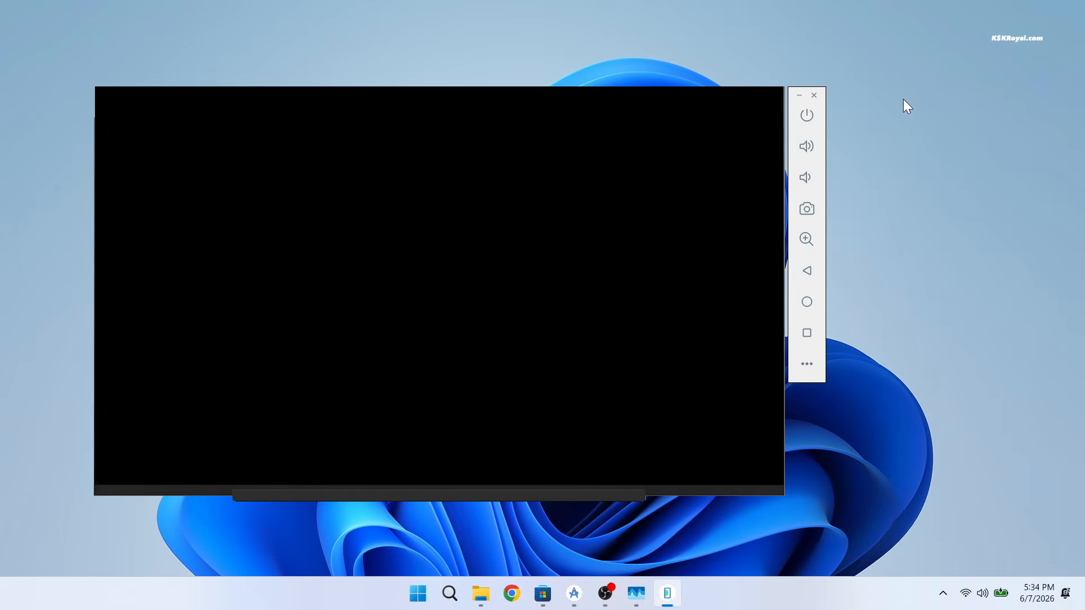
click(814, 95)
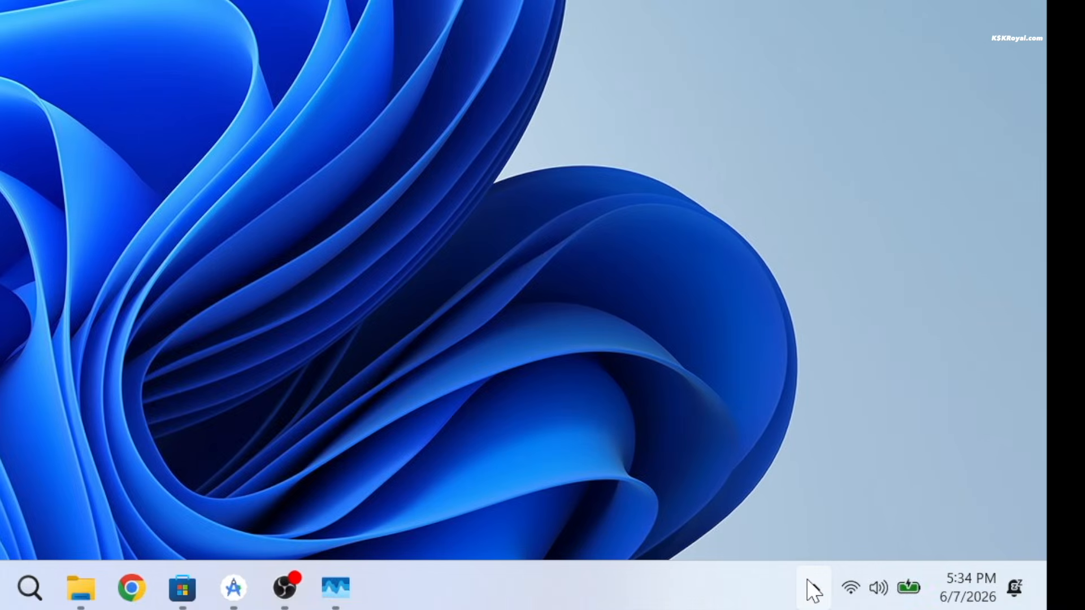
Exit the running AutoHotkey script from the hidden tray icons
click(941, 592)
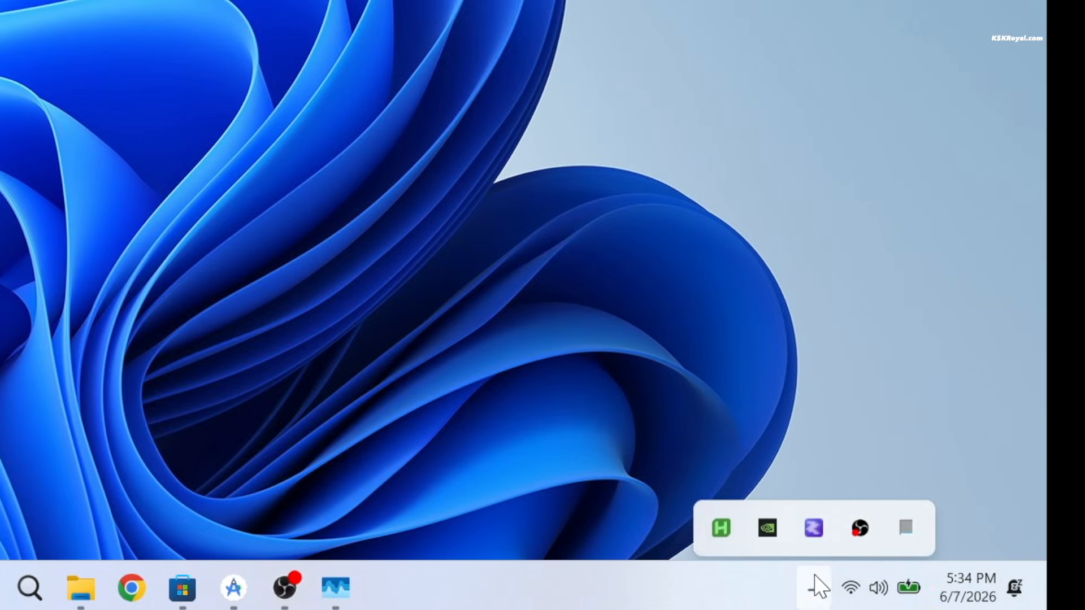
right_click(721, 523)
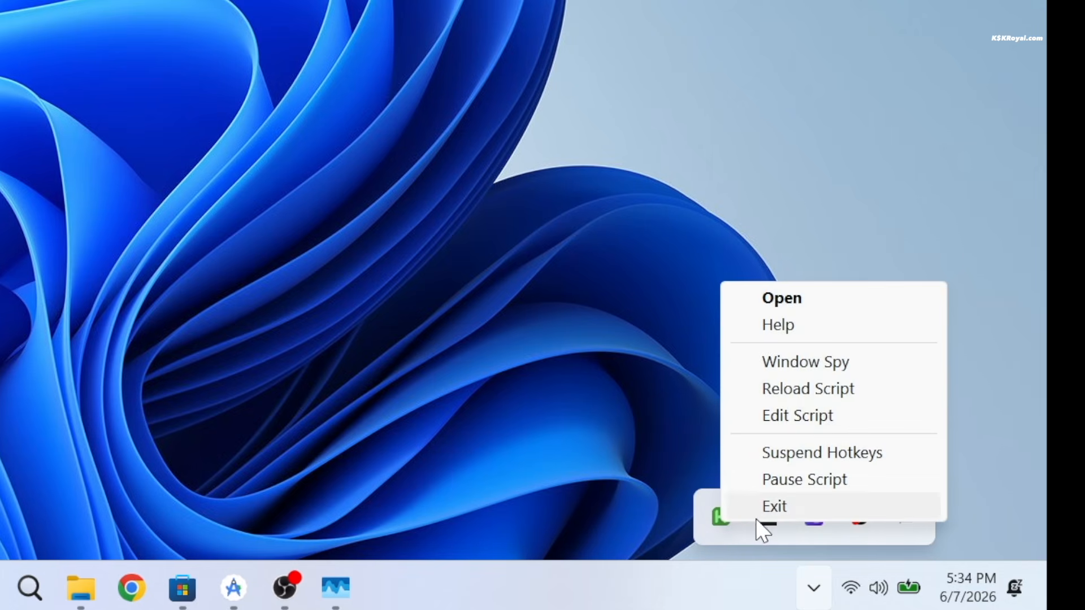
click(785, 507)
click(552, 398)
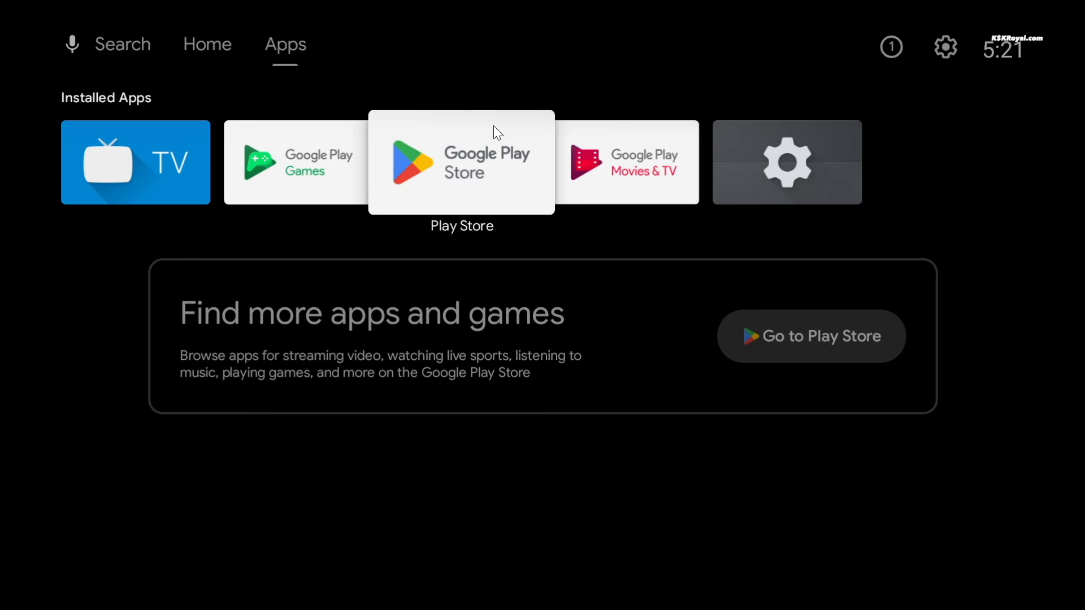
Browse the Installed Apps row and move to Settings in the Apps screen's header
key(Down)
key(Up)
key(Left)
key(Left)
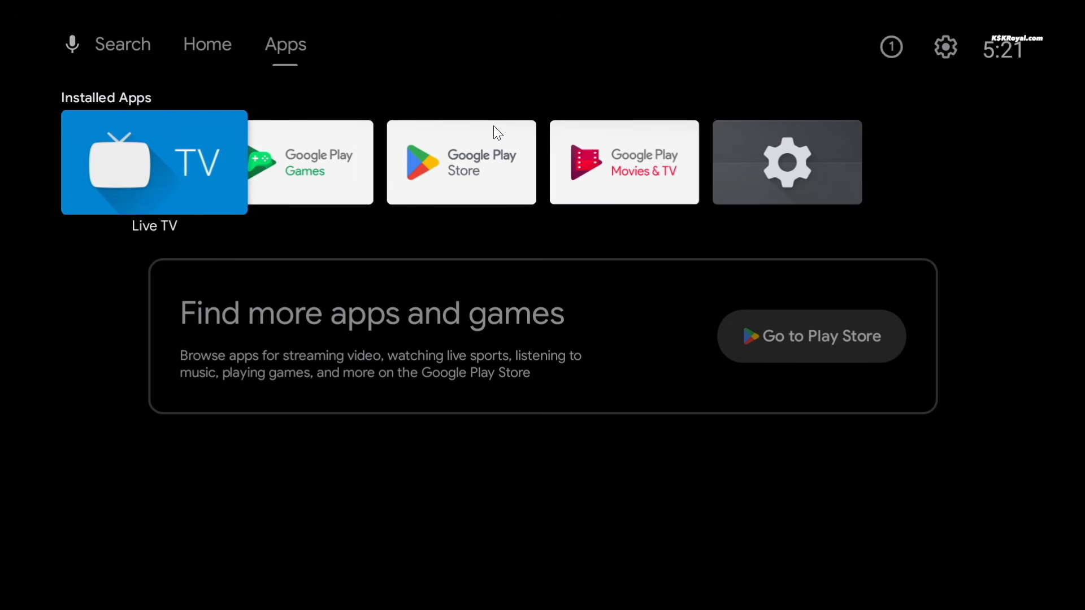
key(Return)
key(Right)
key(Right)
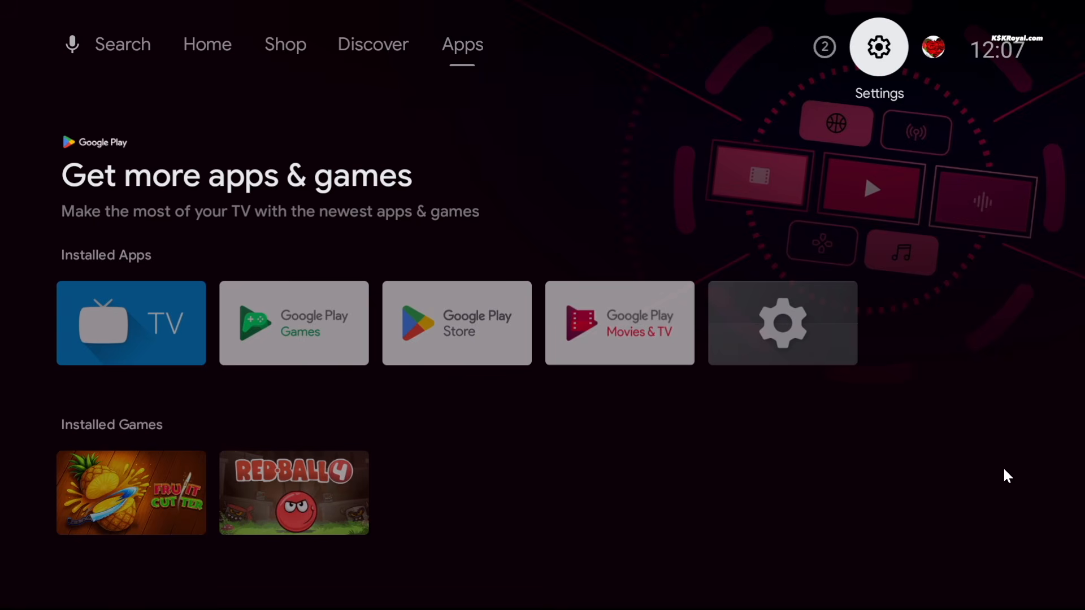
Open the About page in the Android TV settings and go down to the Android TV OS version entry
key(Return)
key(Return)
key(Down)
key(Down)
key(Down)
key(Down)
key(Down)
key(Down)
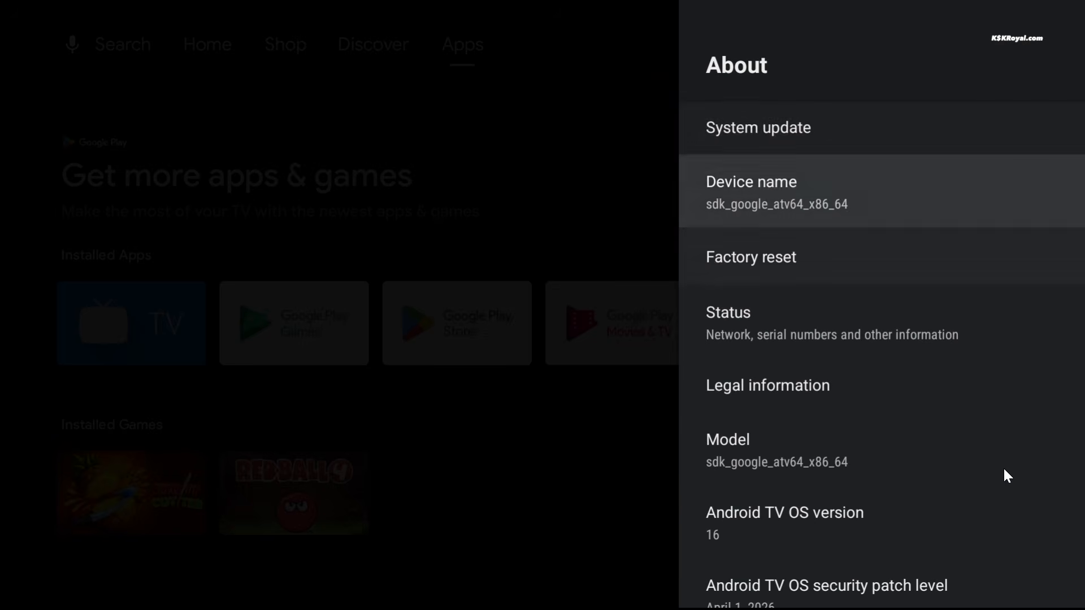
Show the Easter egg of the Android TV OS version entry and return to the About page
key(Return)
key(Return)
key(Return)
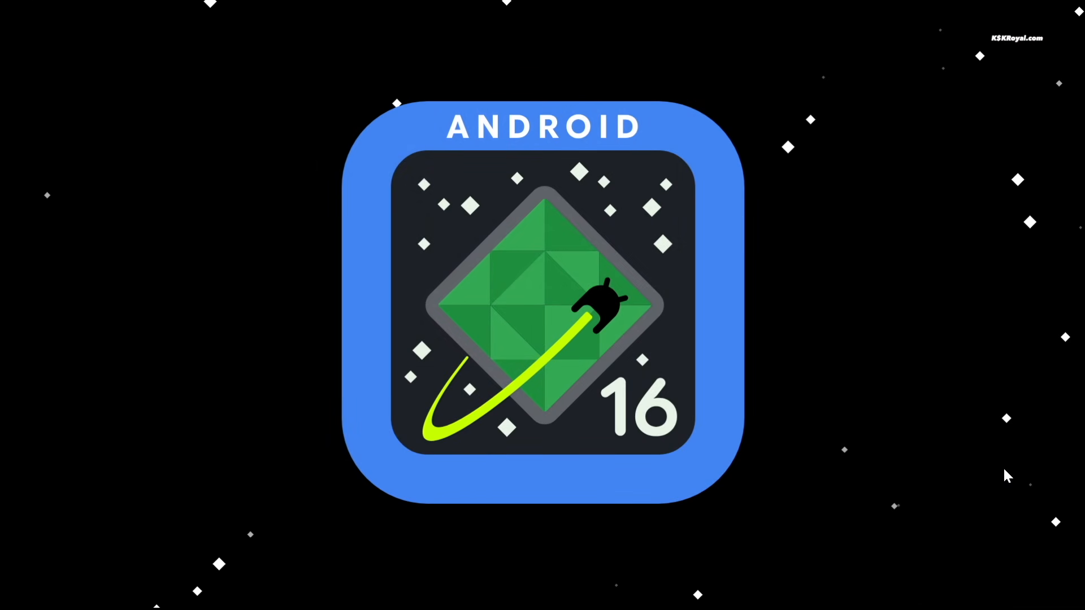
key(Escape)
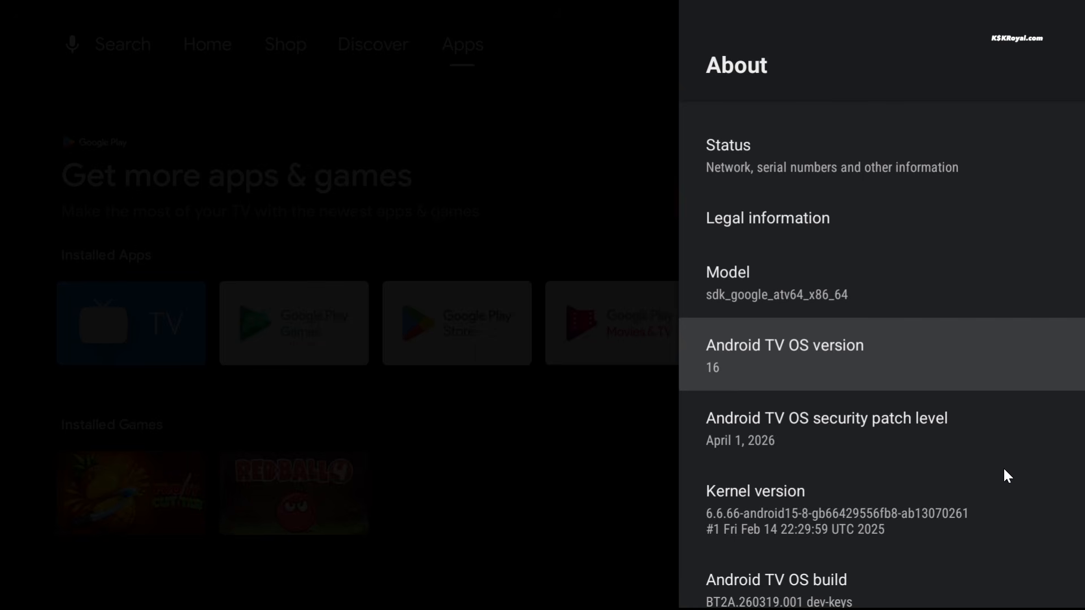